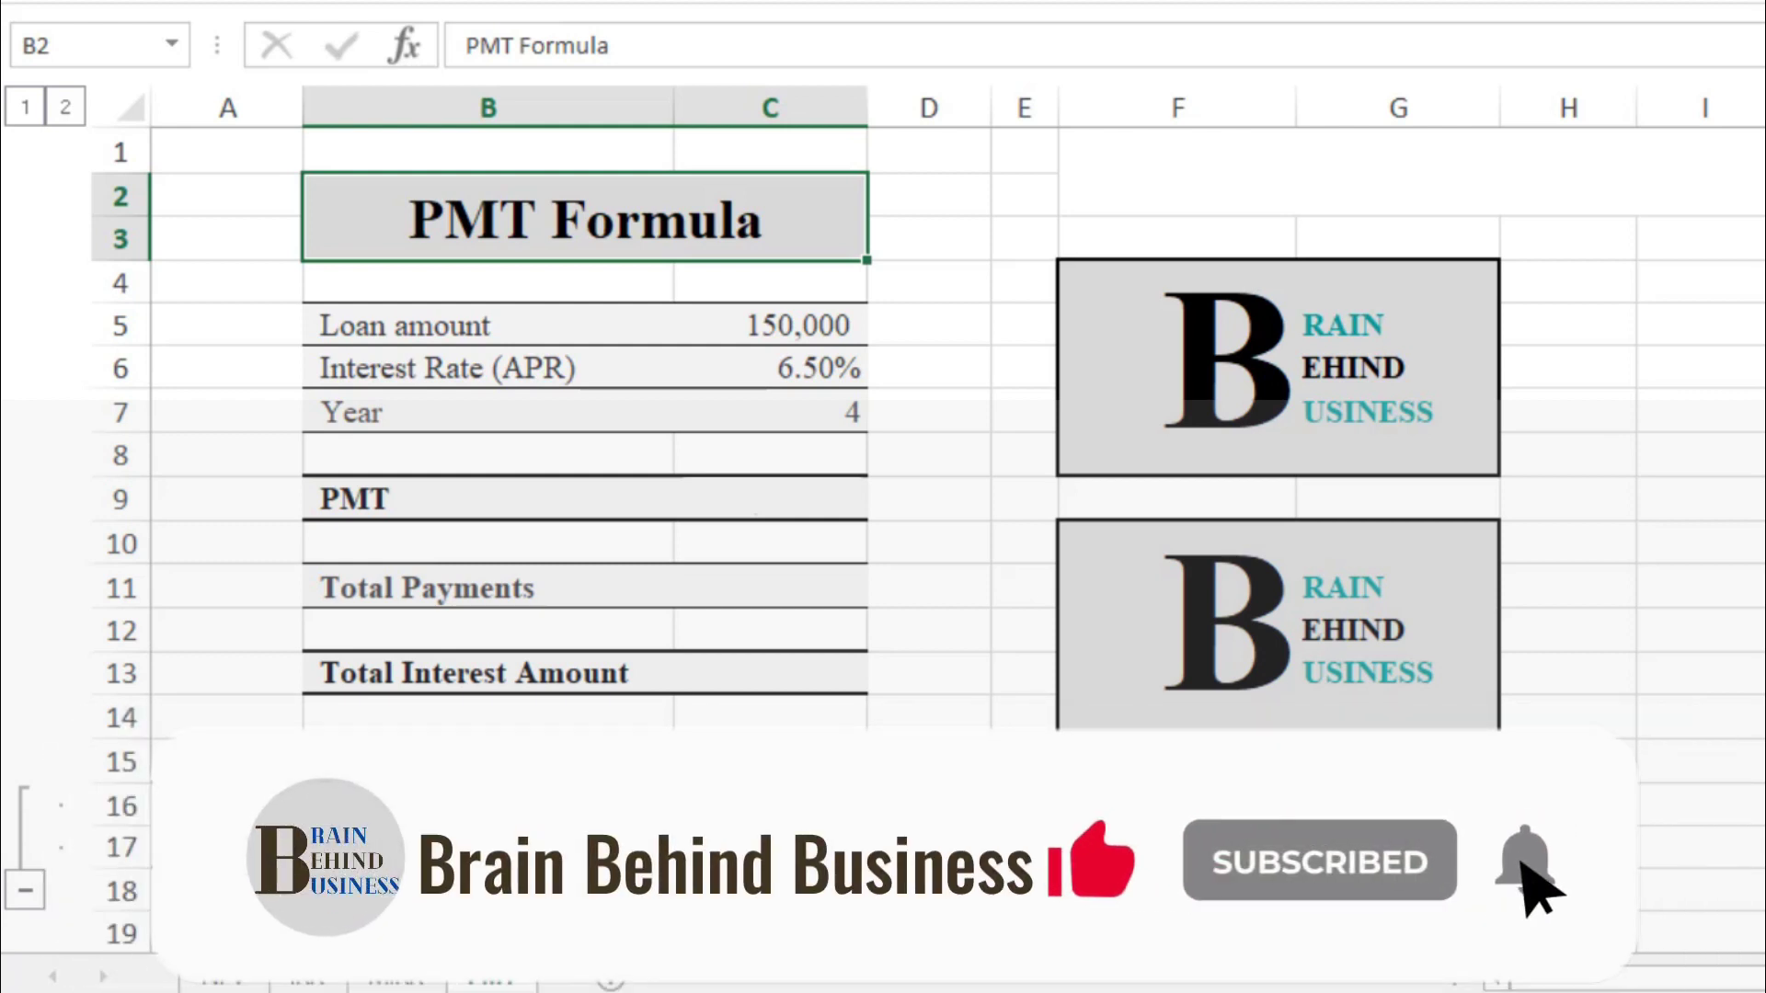
# Step: Select cell A16 to view the PMT function definition note
pyautogui.click(235, 800)
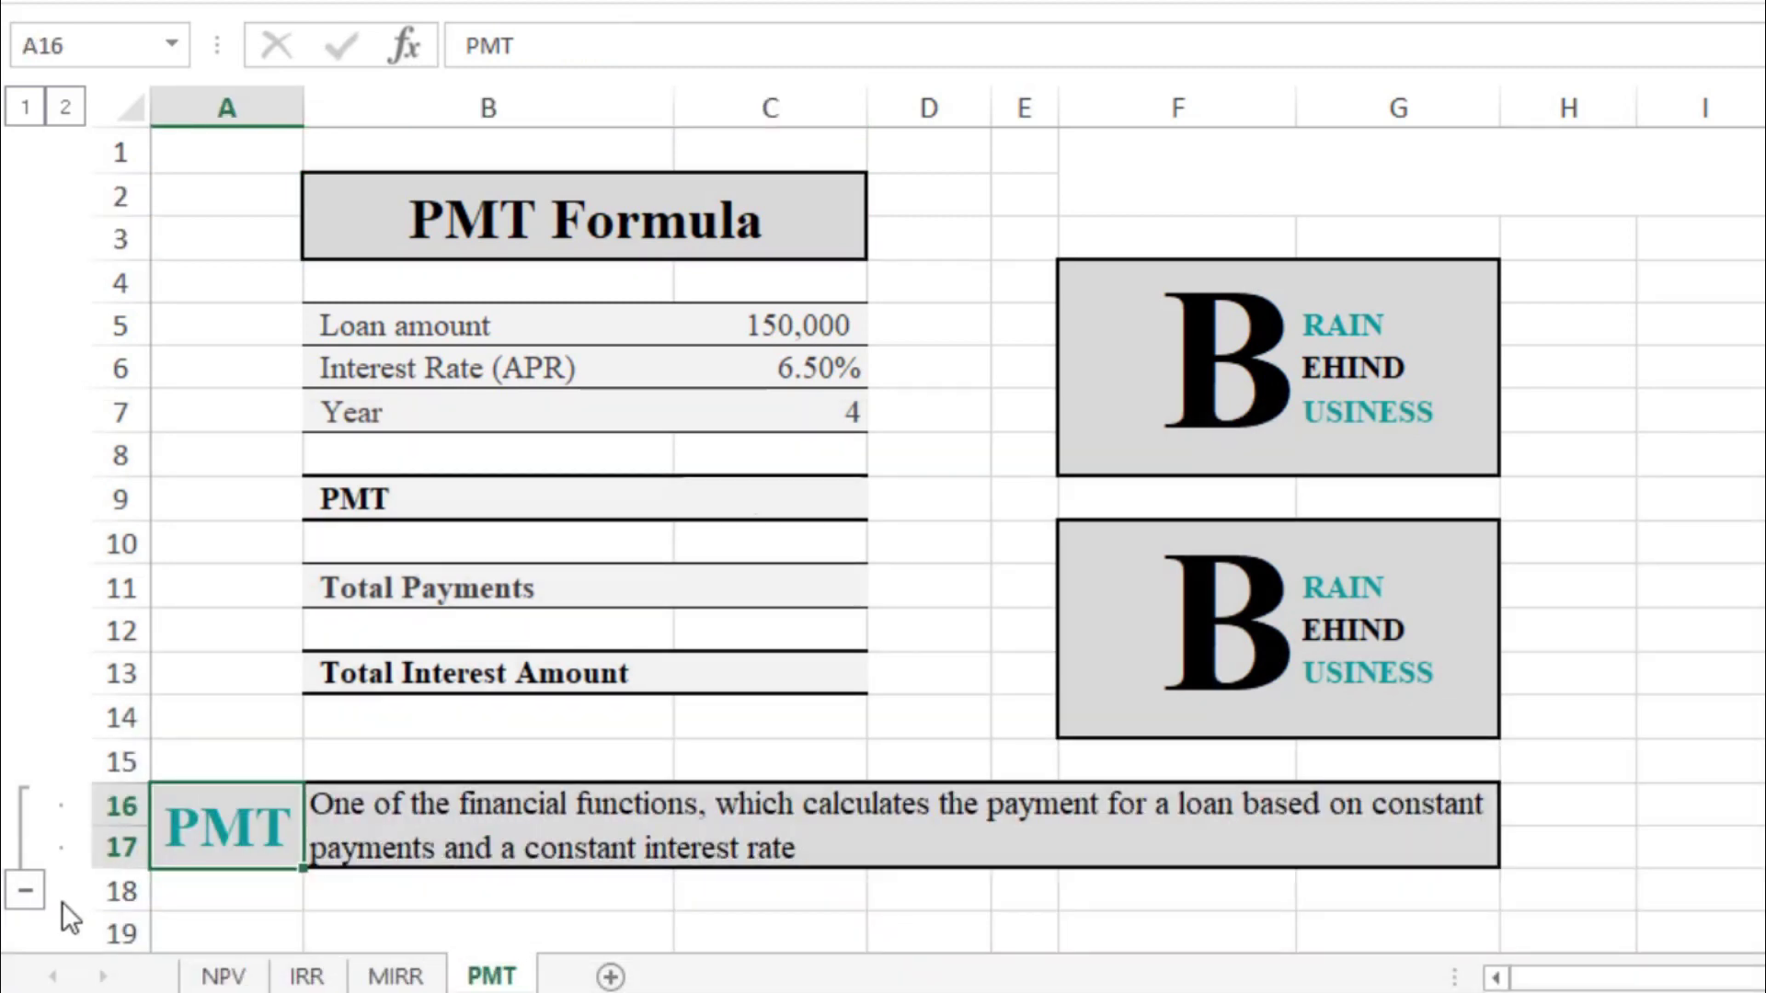
# Step: Hide the PMT definition by collapsing the outline group for rows 16–17
pyautogui.click(37, 893)
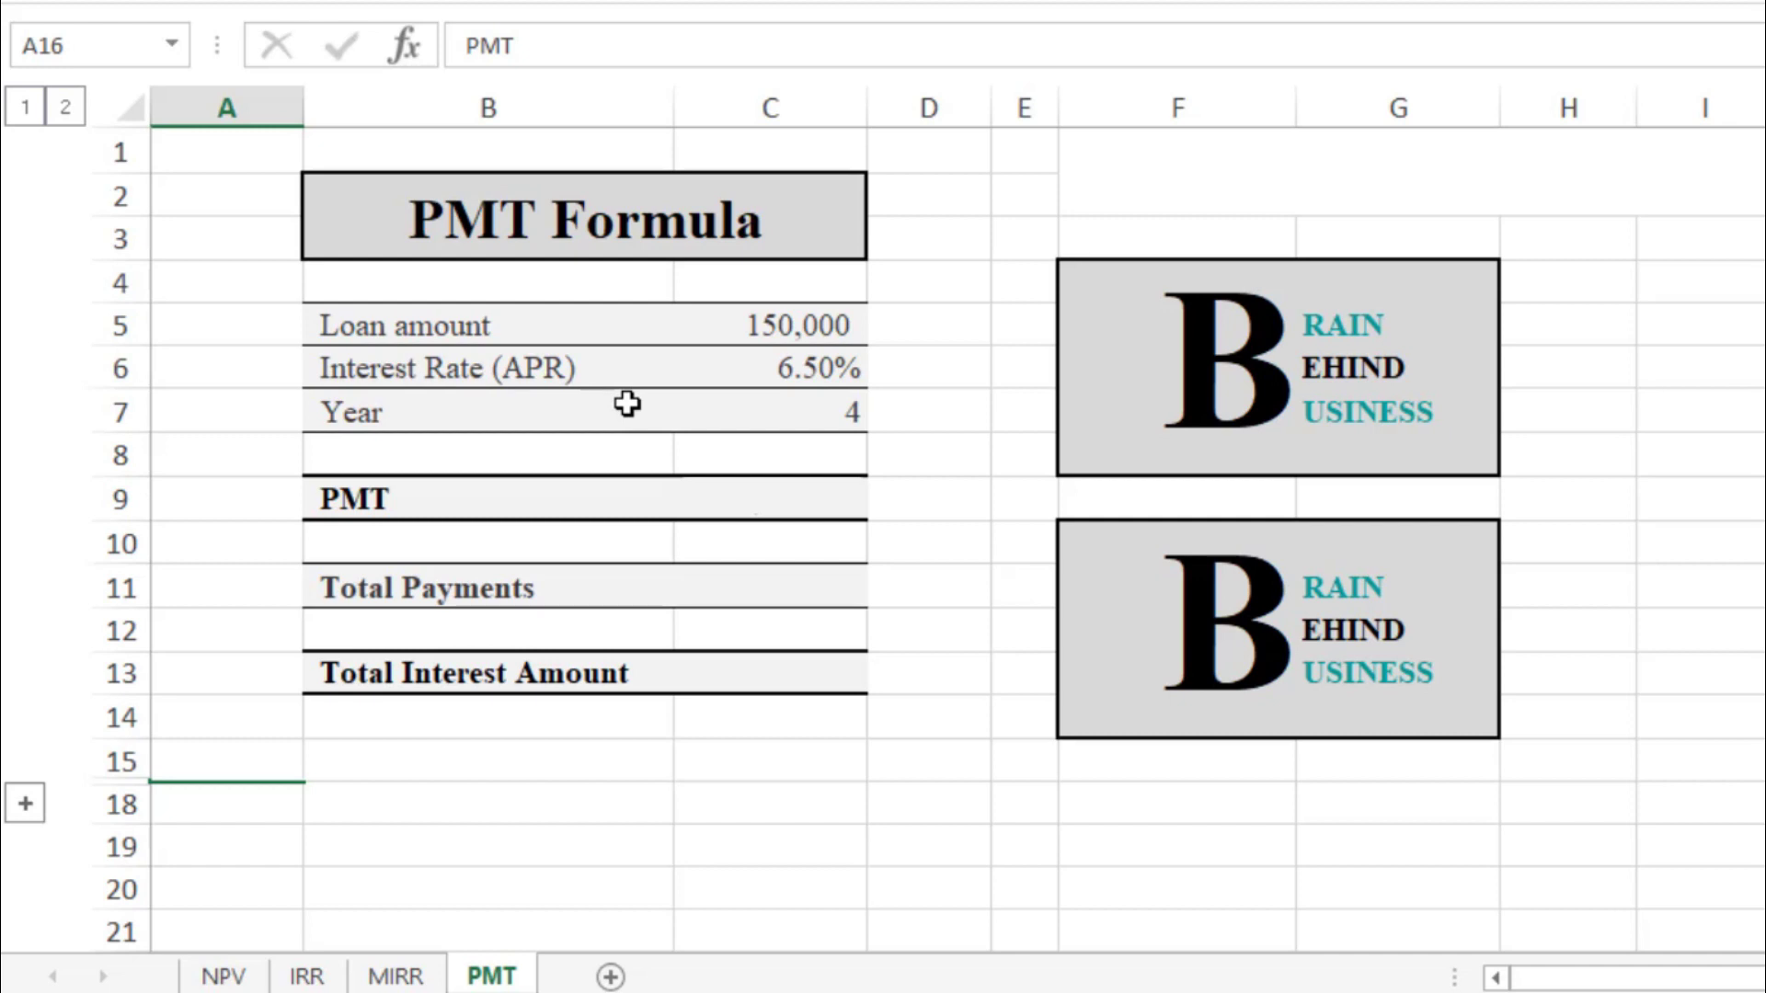
# Step: Start =PMT(C6/12, in C9, using the APR divided by 12 as the rate
pyautogui.click(712, 493)
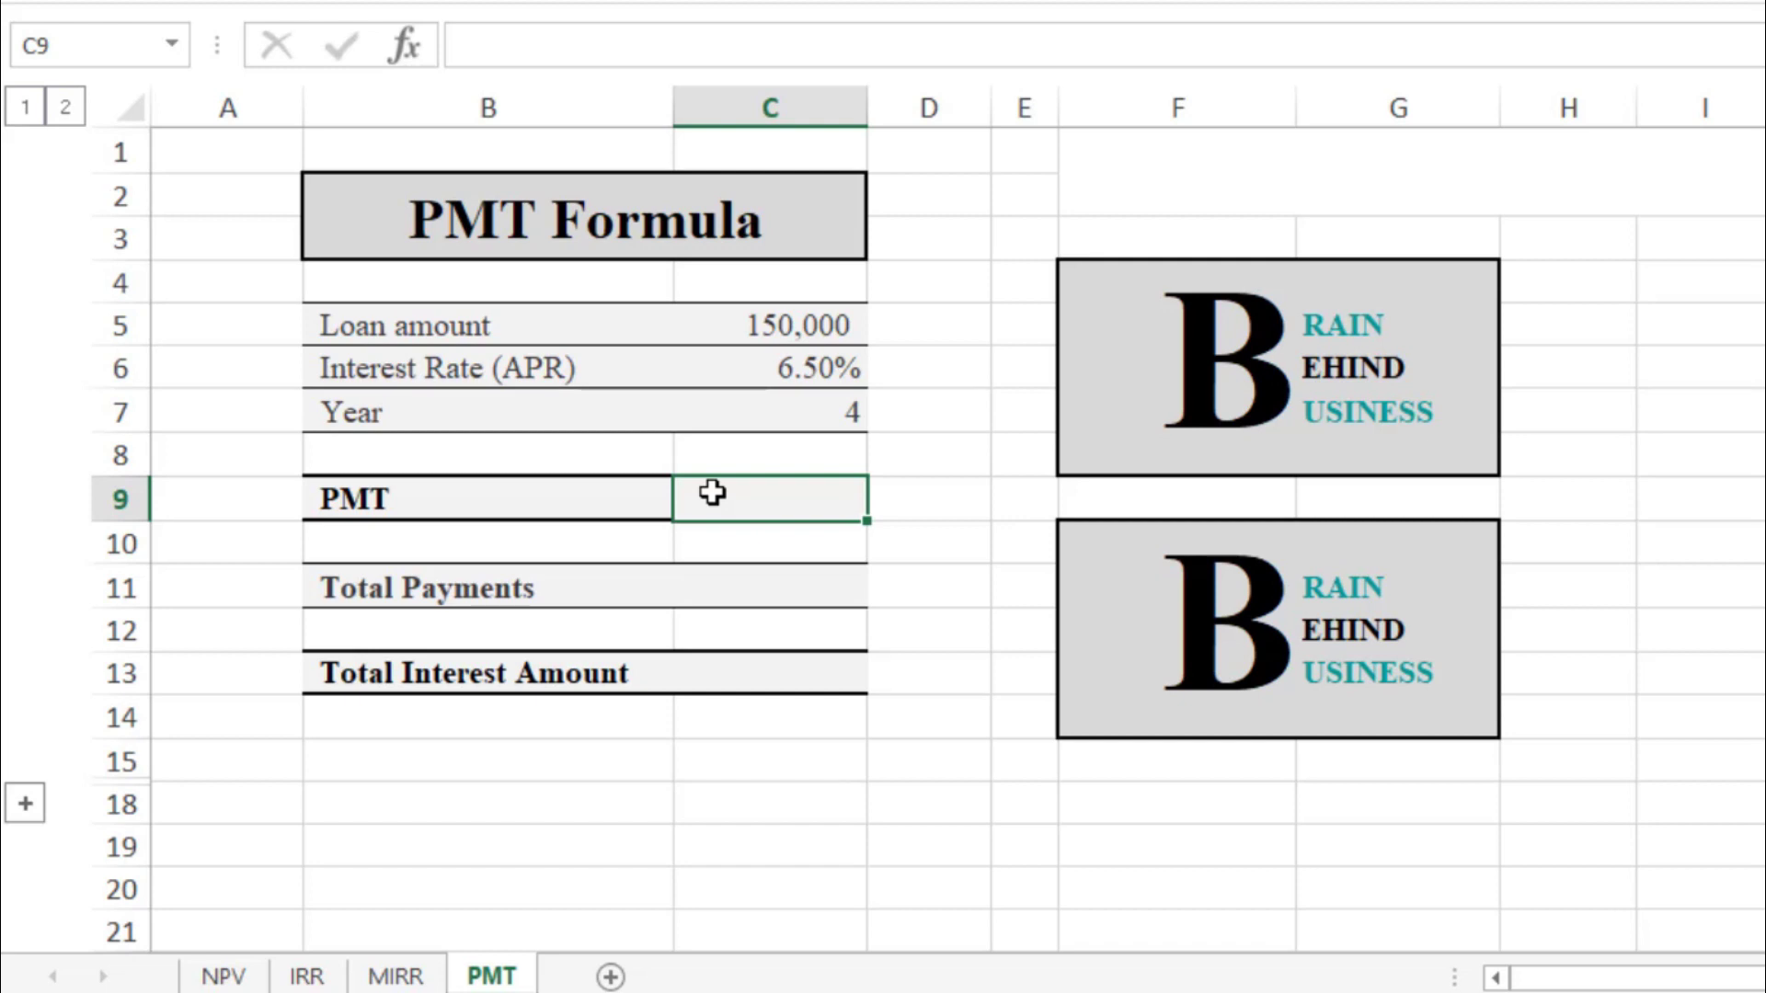
pyautogui.write('=pmt')
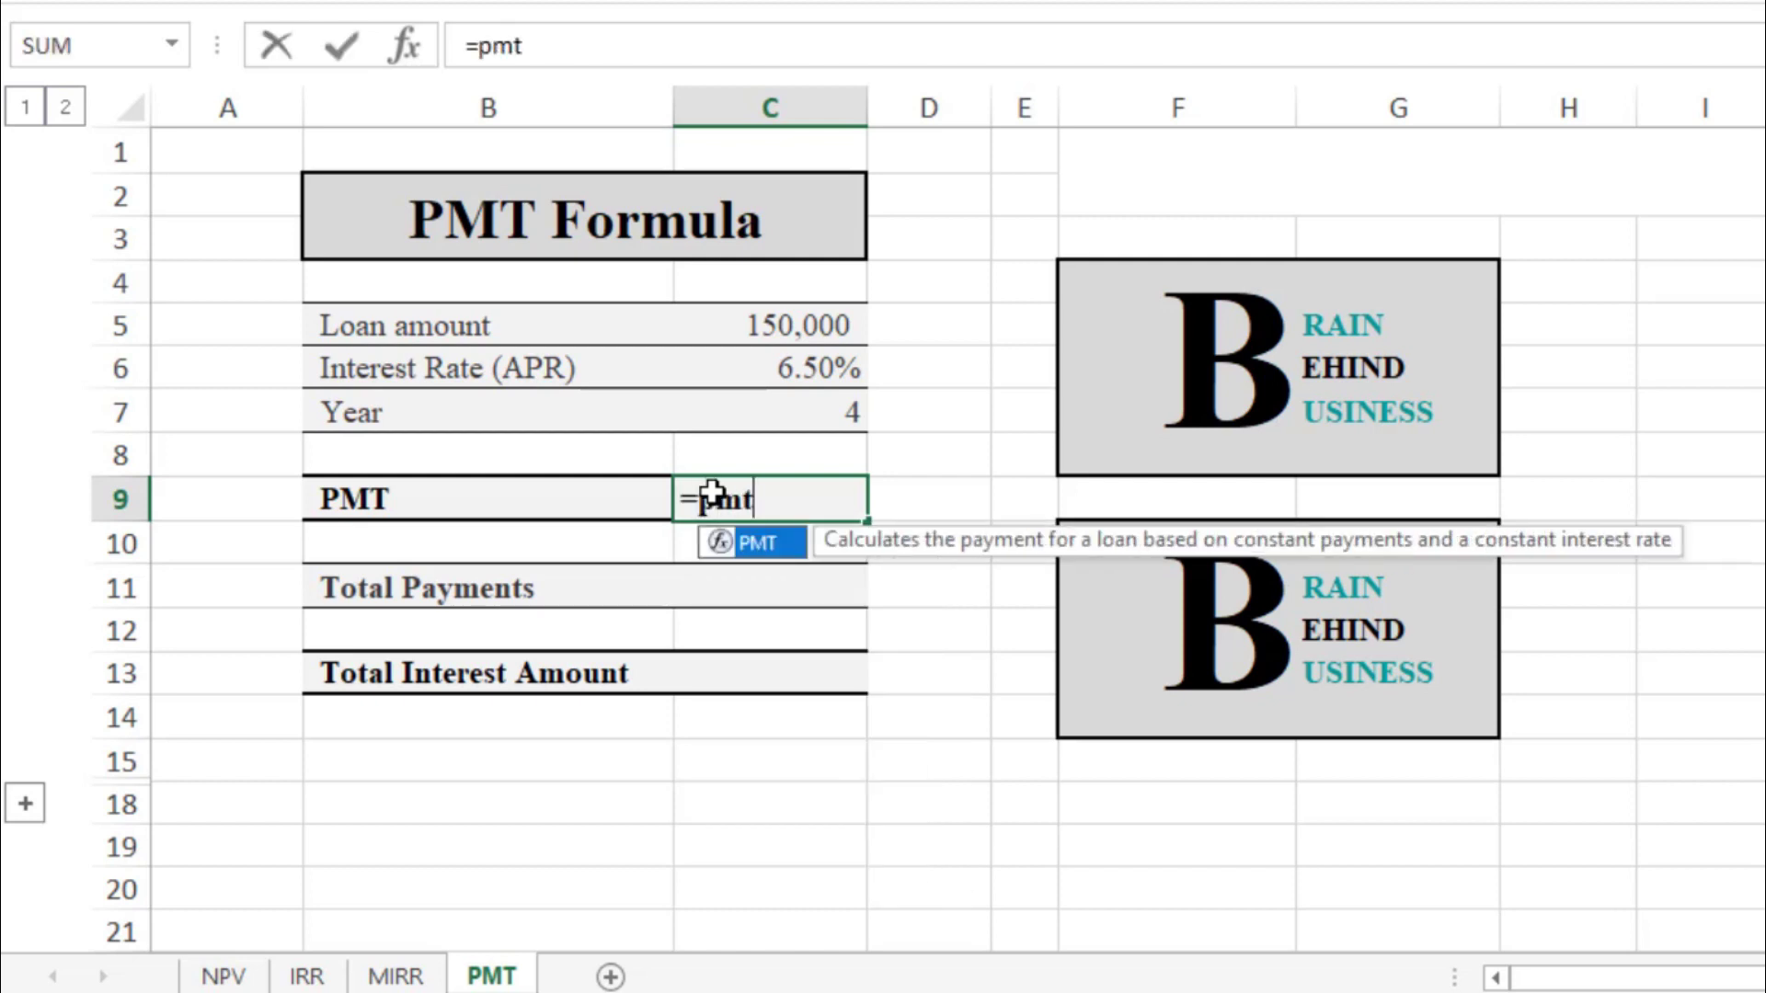
pyautogui.press('Tab')
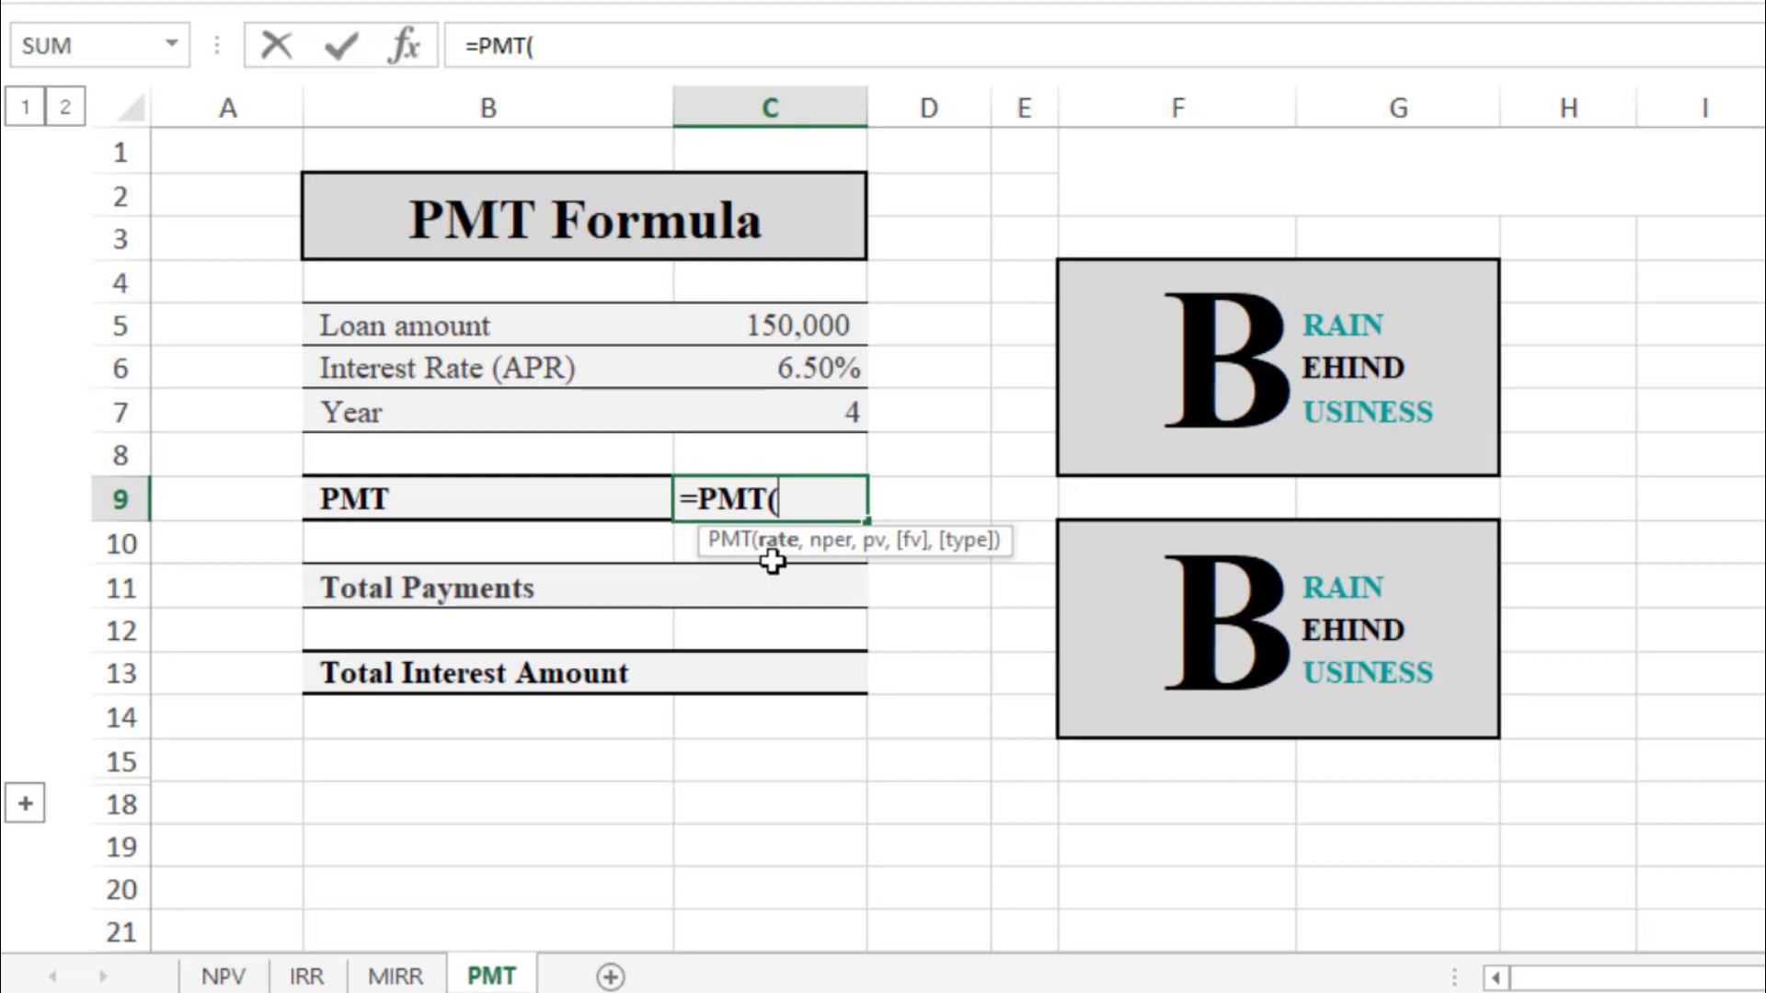
pyautogui.click(809, 362)
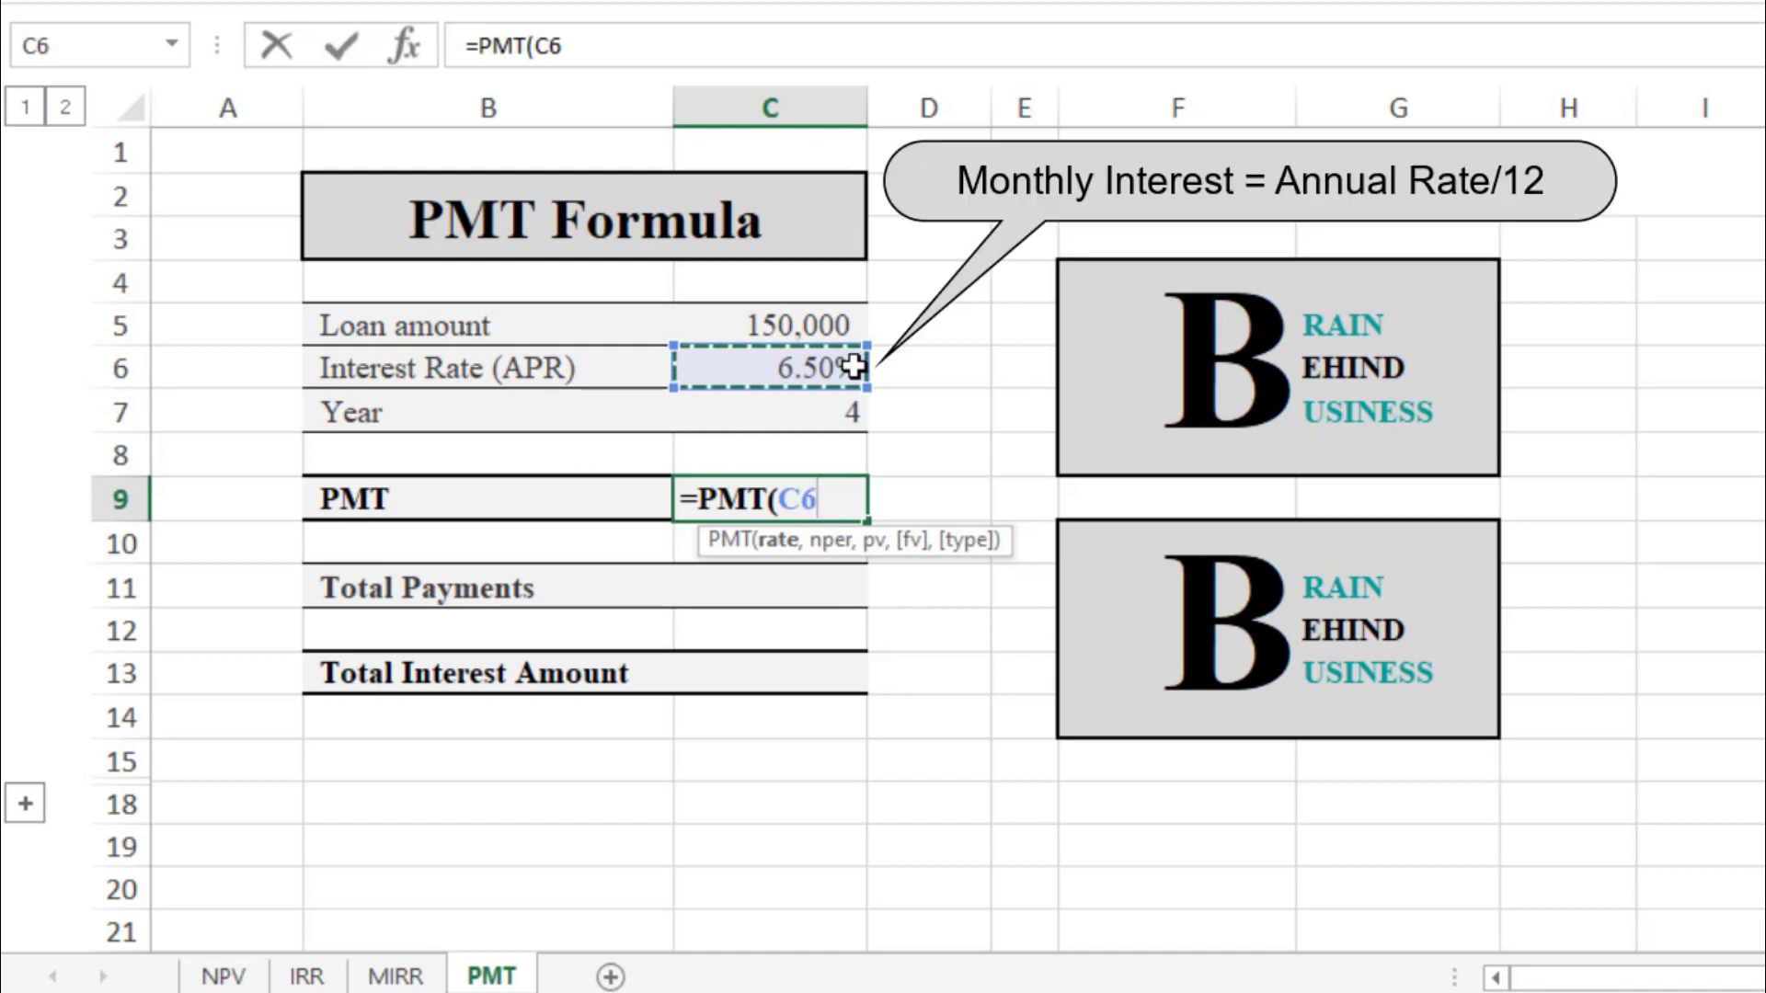
pyautogui.write('/')
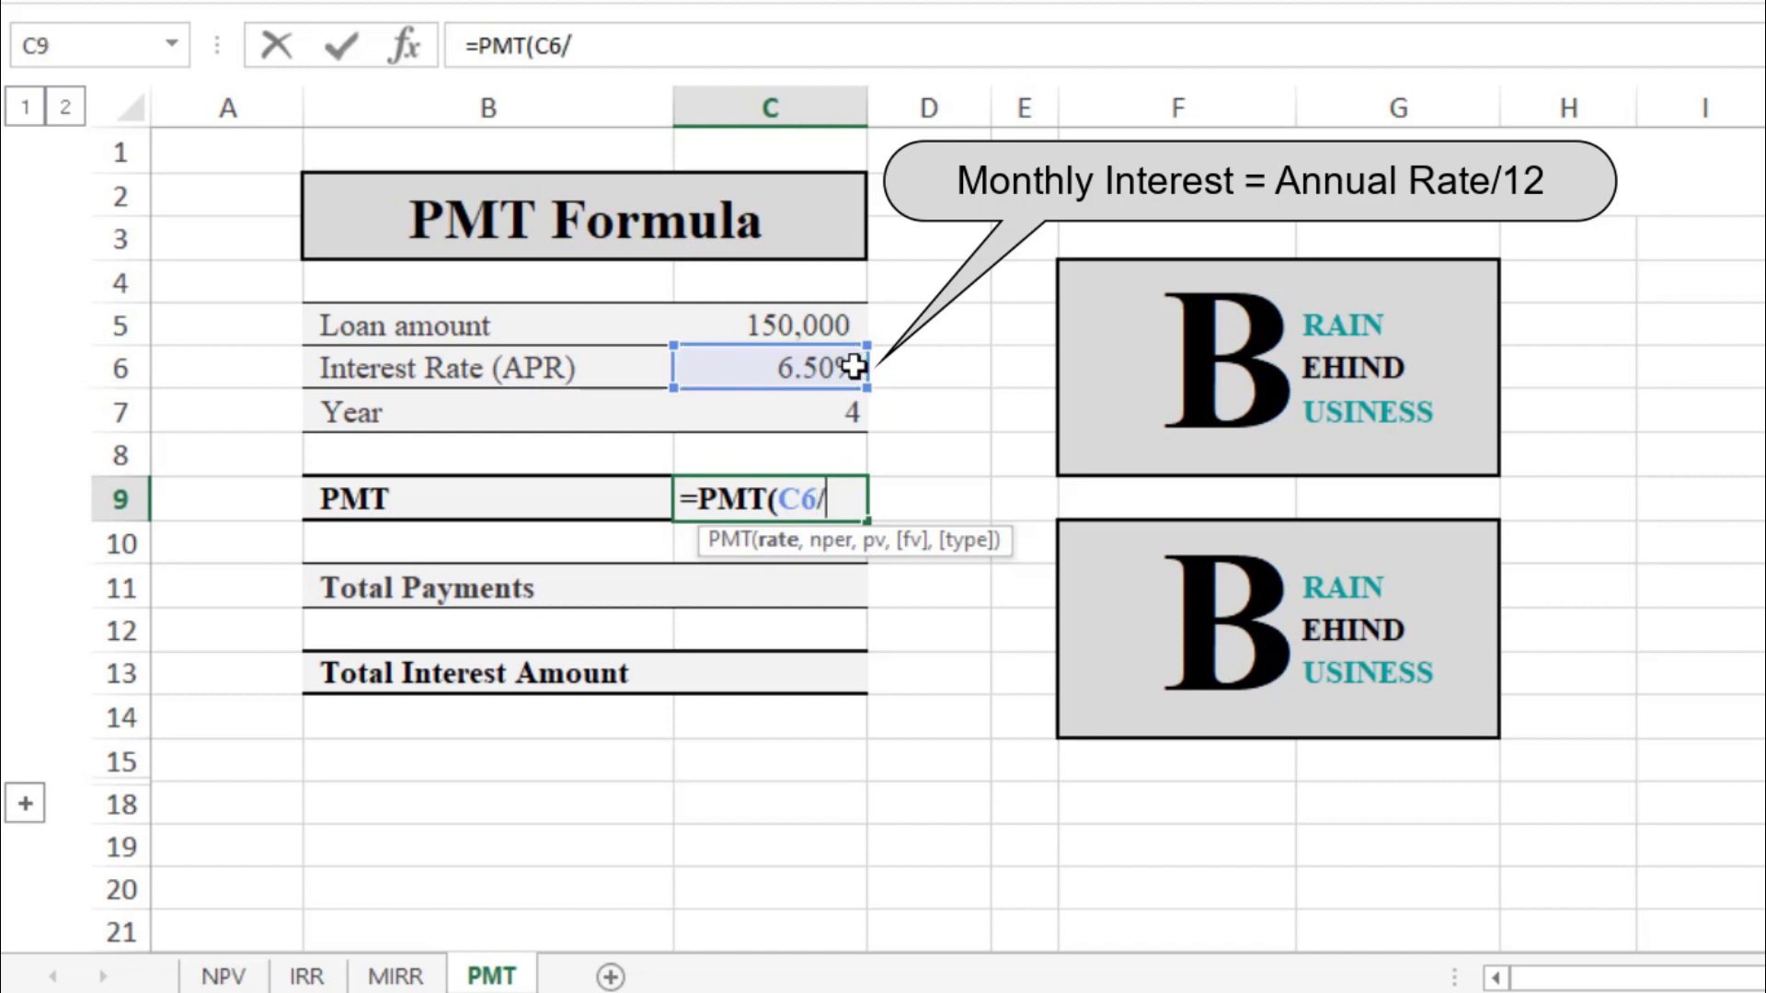
pyautogui.write('12')
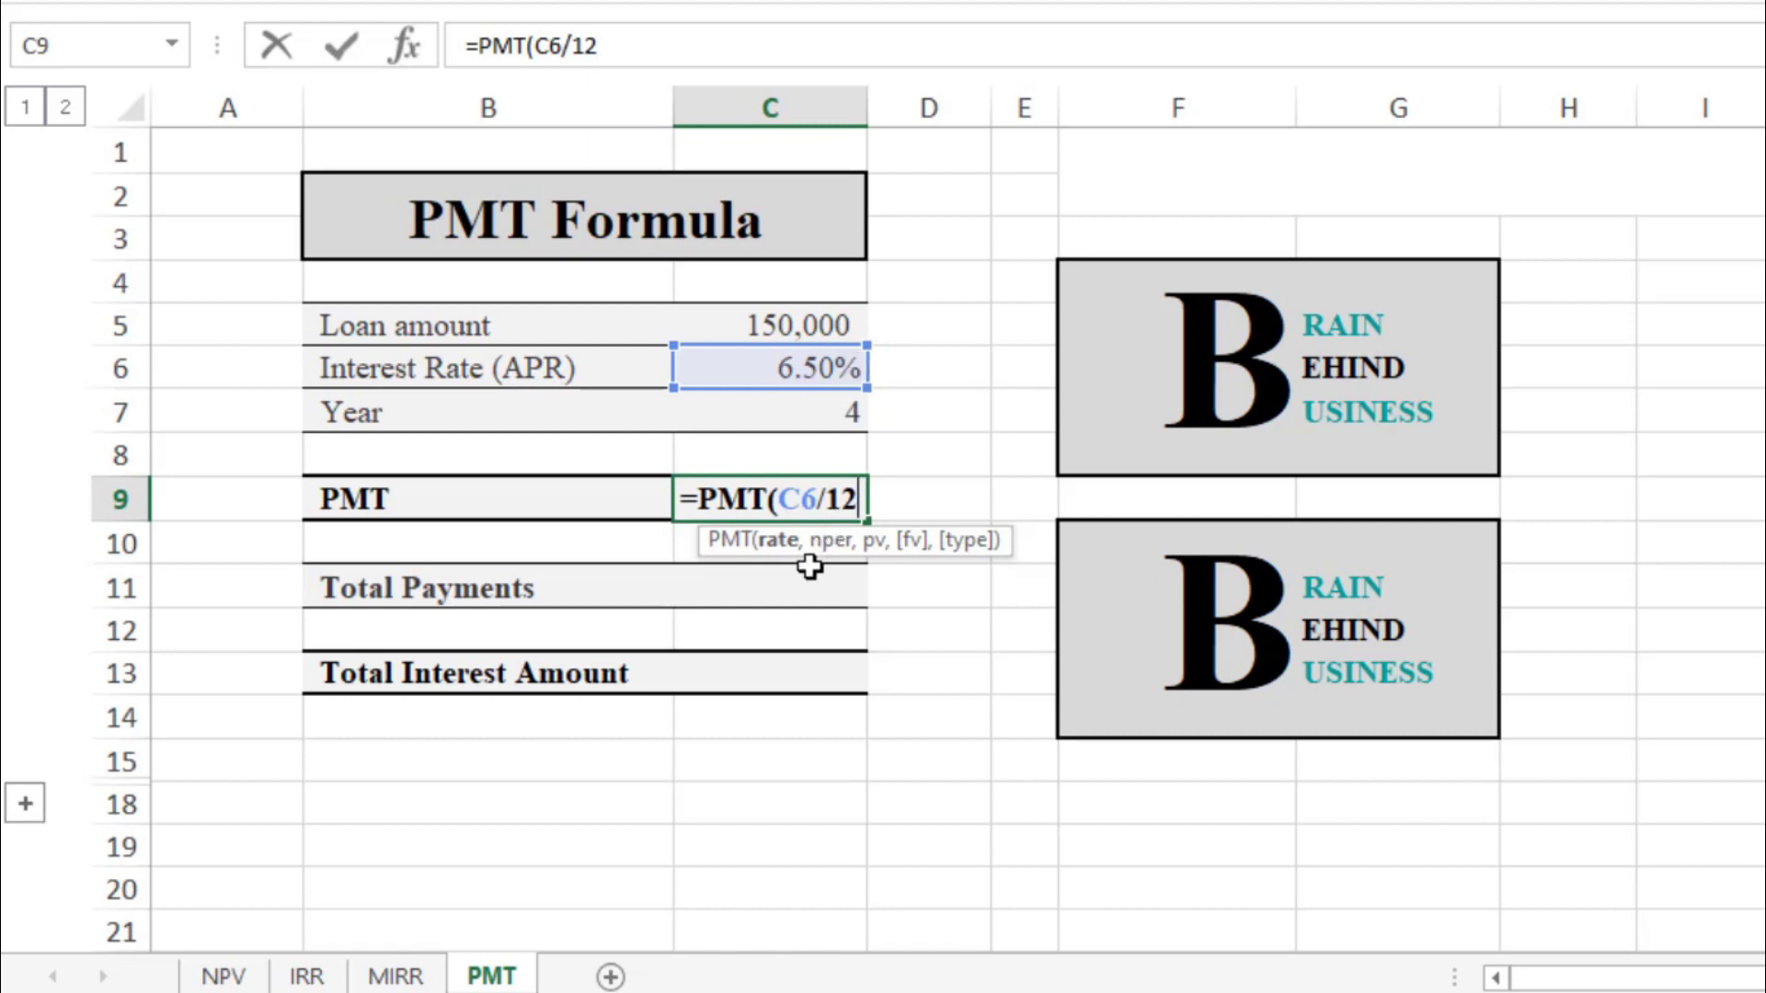
pyautogui.write(',')
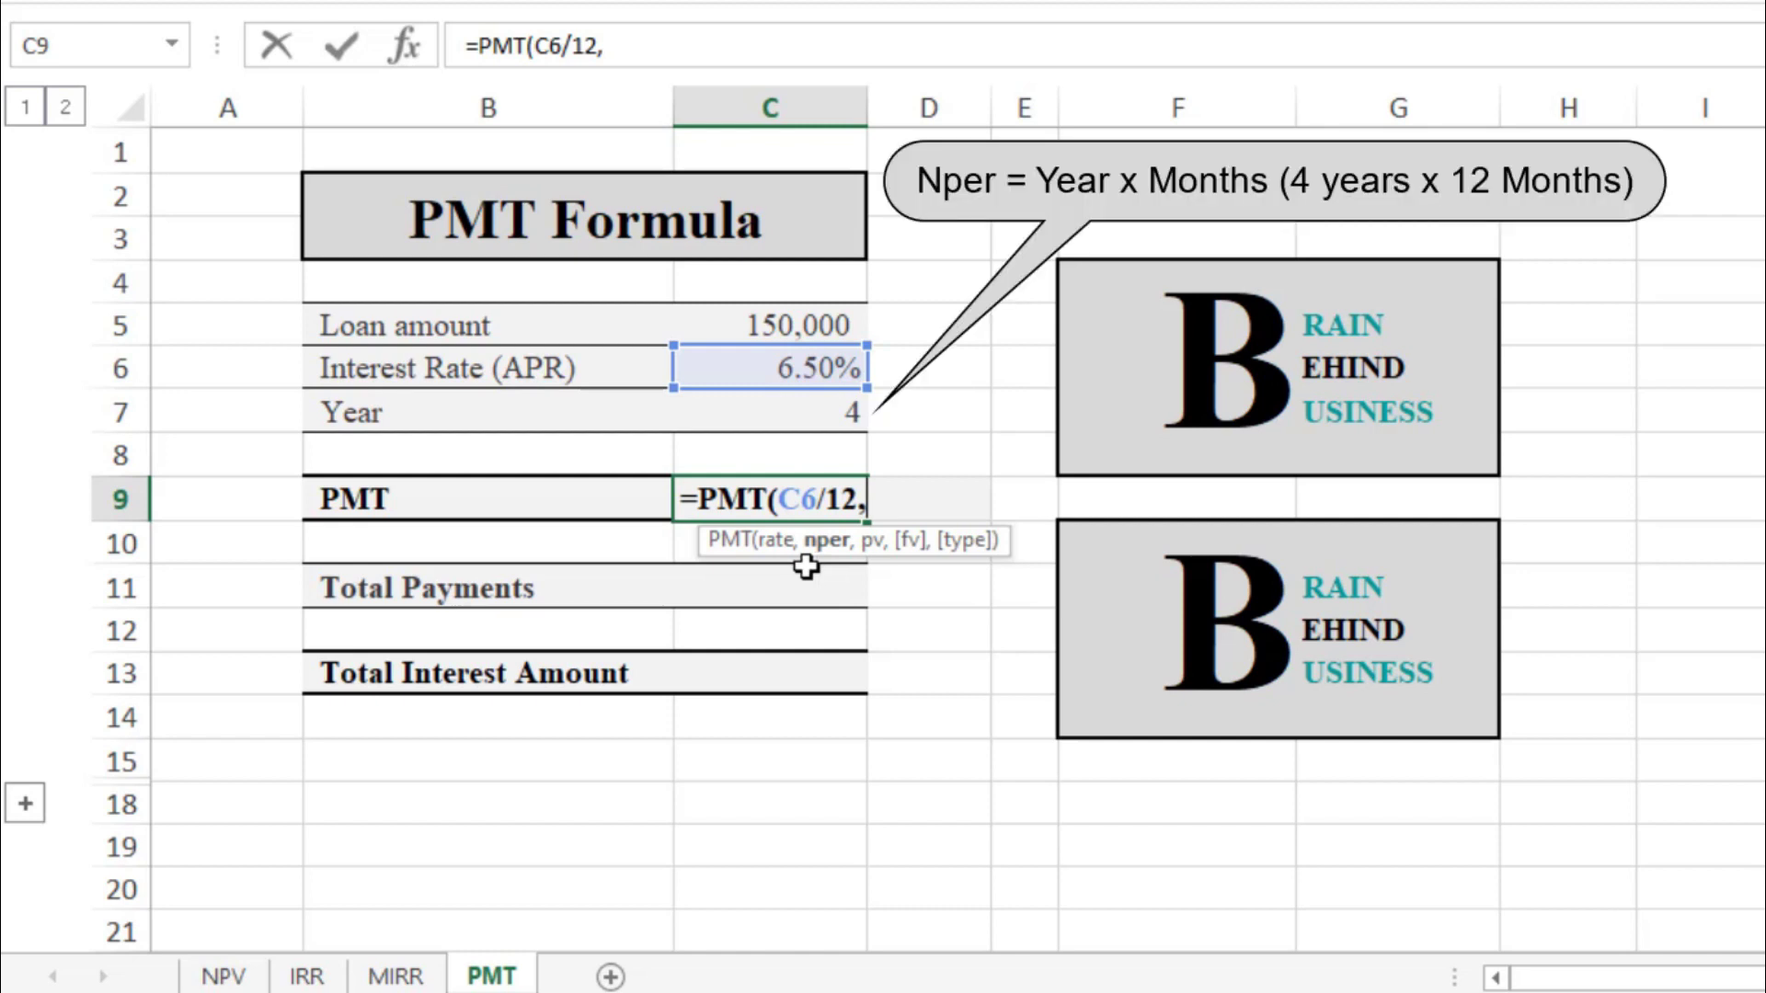
# Step: Finish C9 as =PMT(C6/12,C7*12,C5), returning a monthly payment of -3,557.24
pyautogui.click(754, 411)
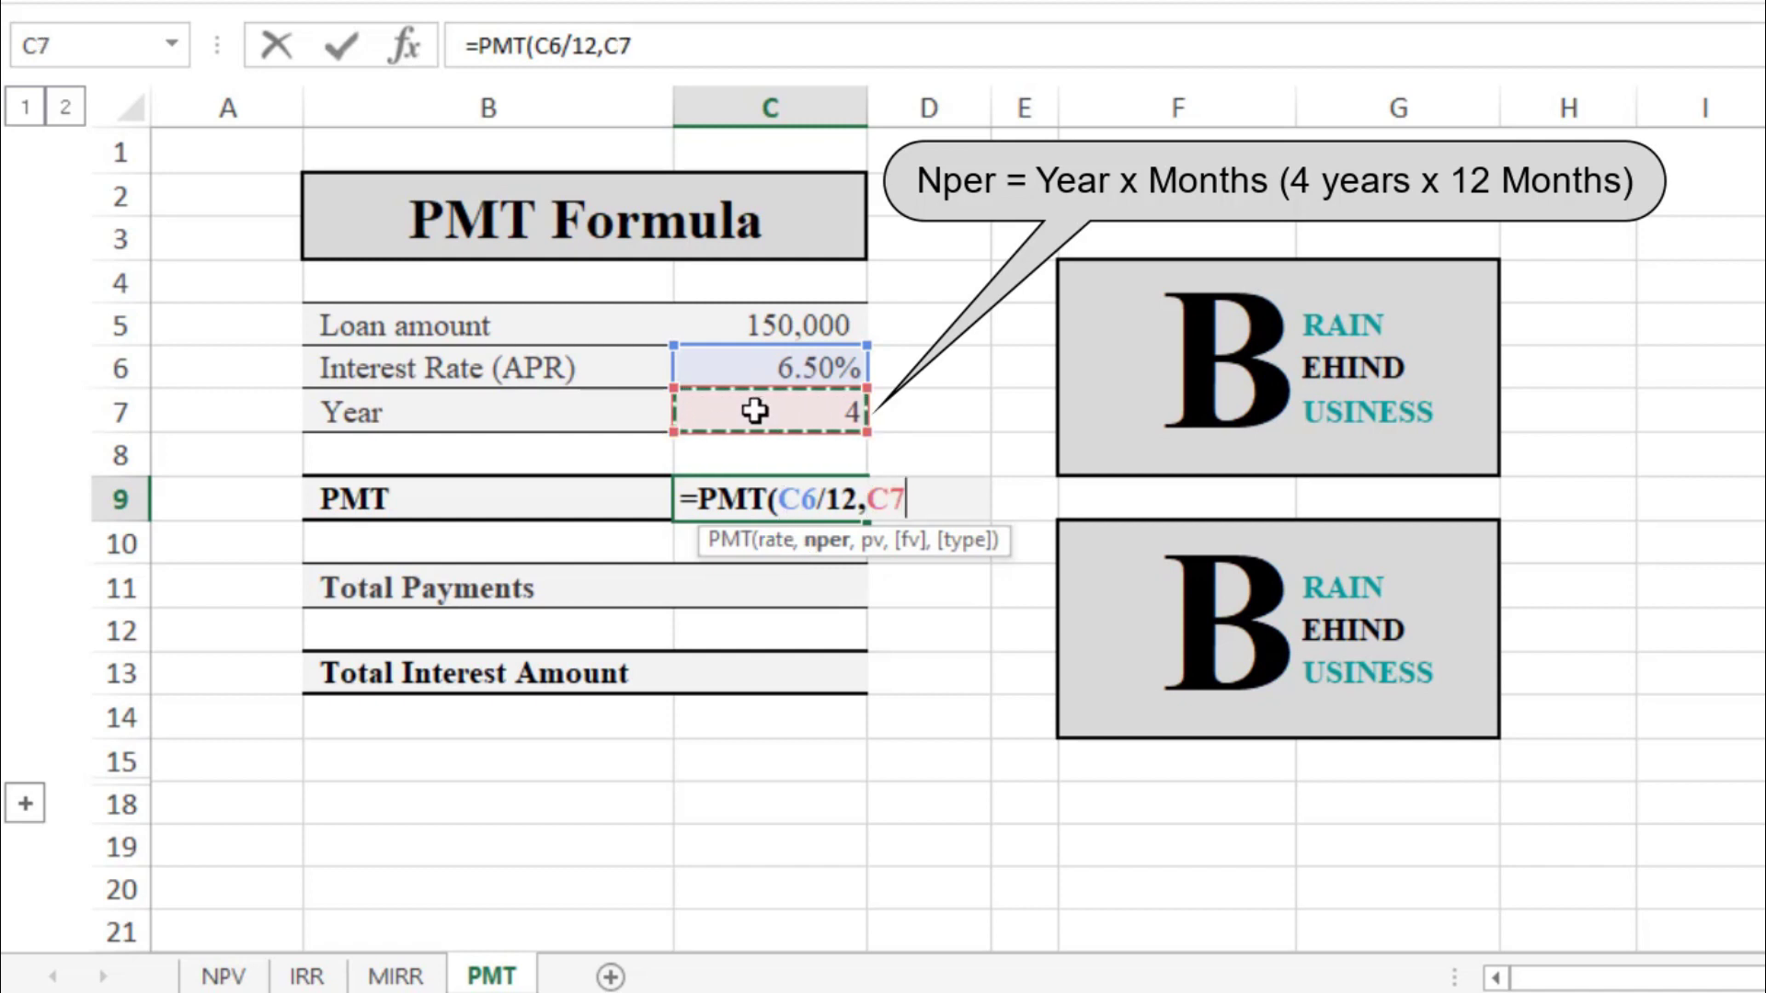
pyautogui.write('*')
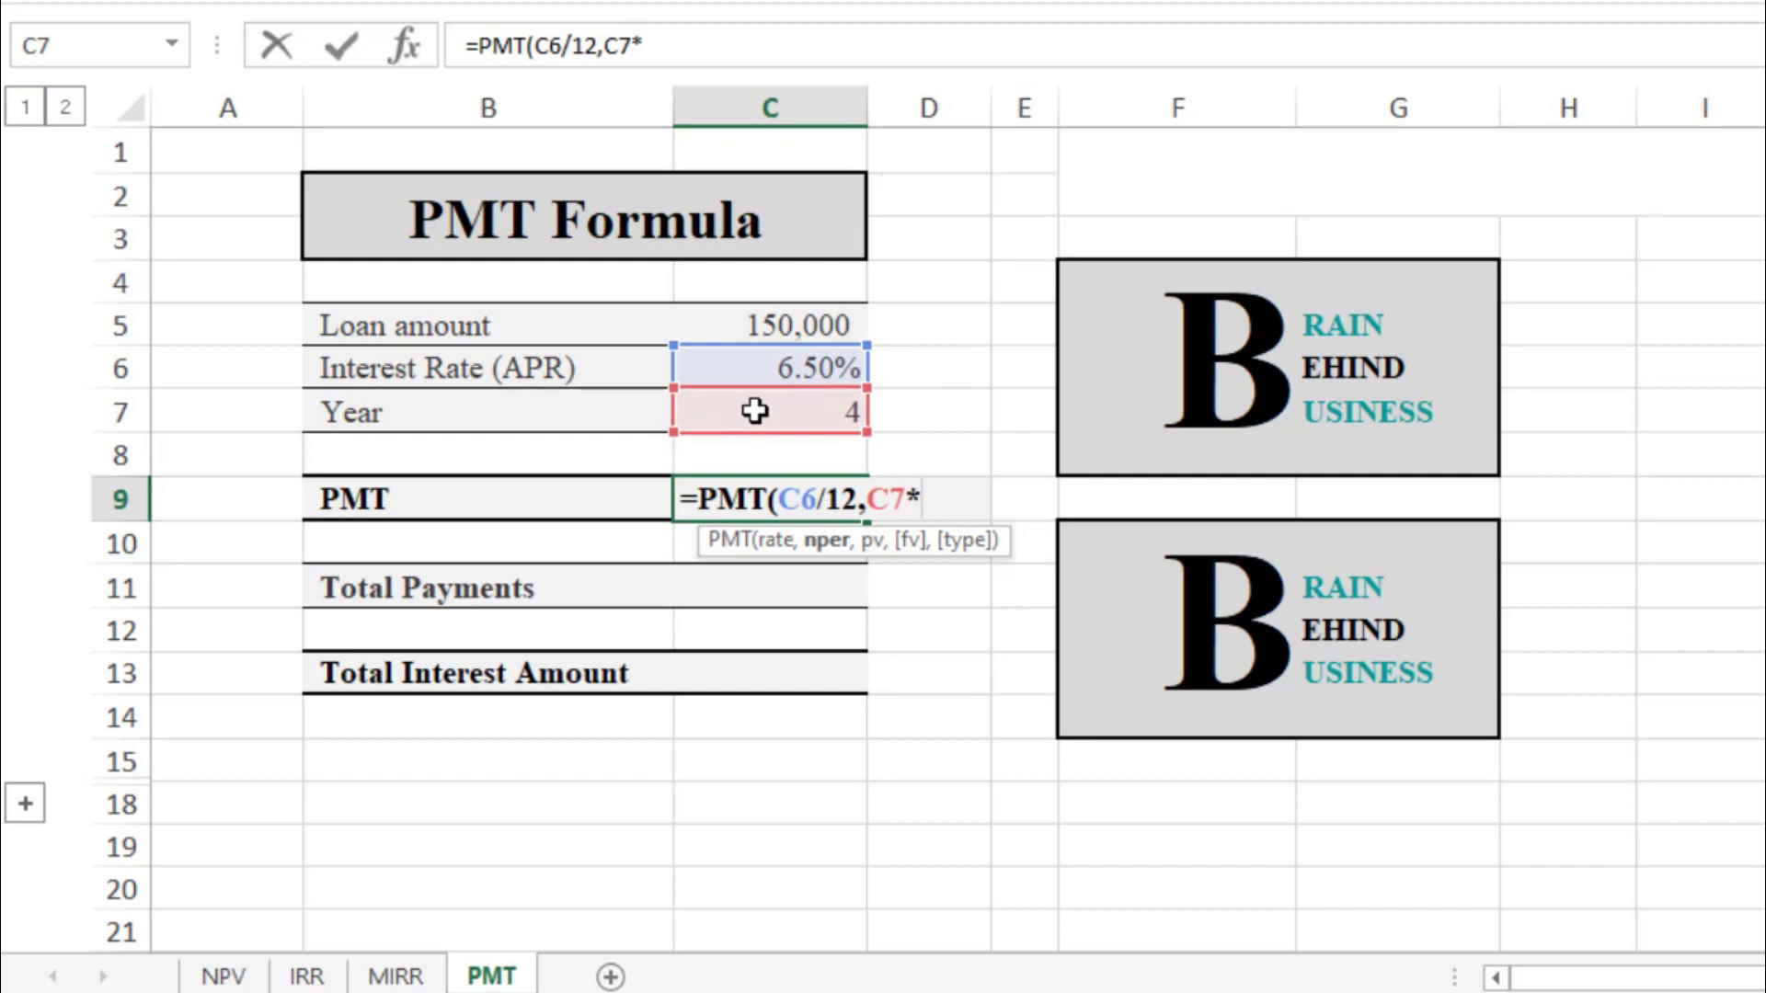
pyautogui.write('12,')
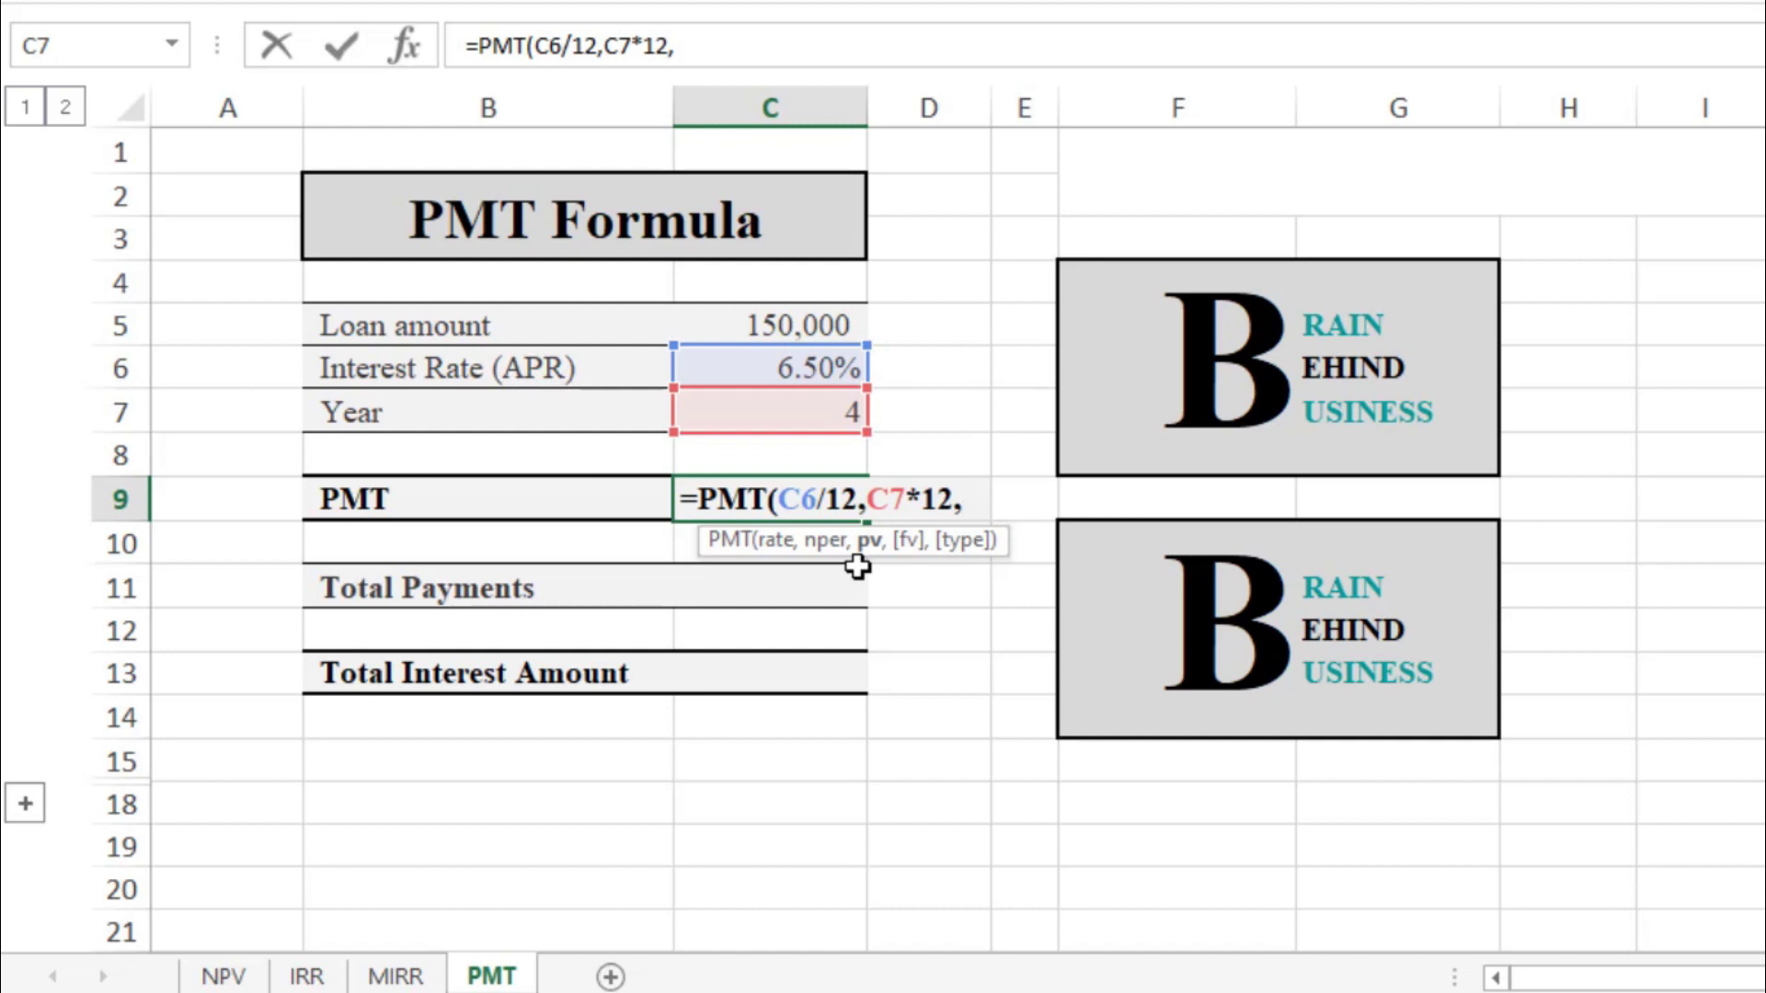
pyautogui.click(723, 319)
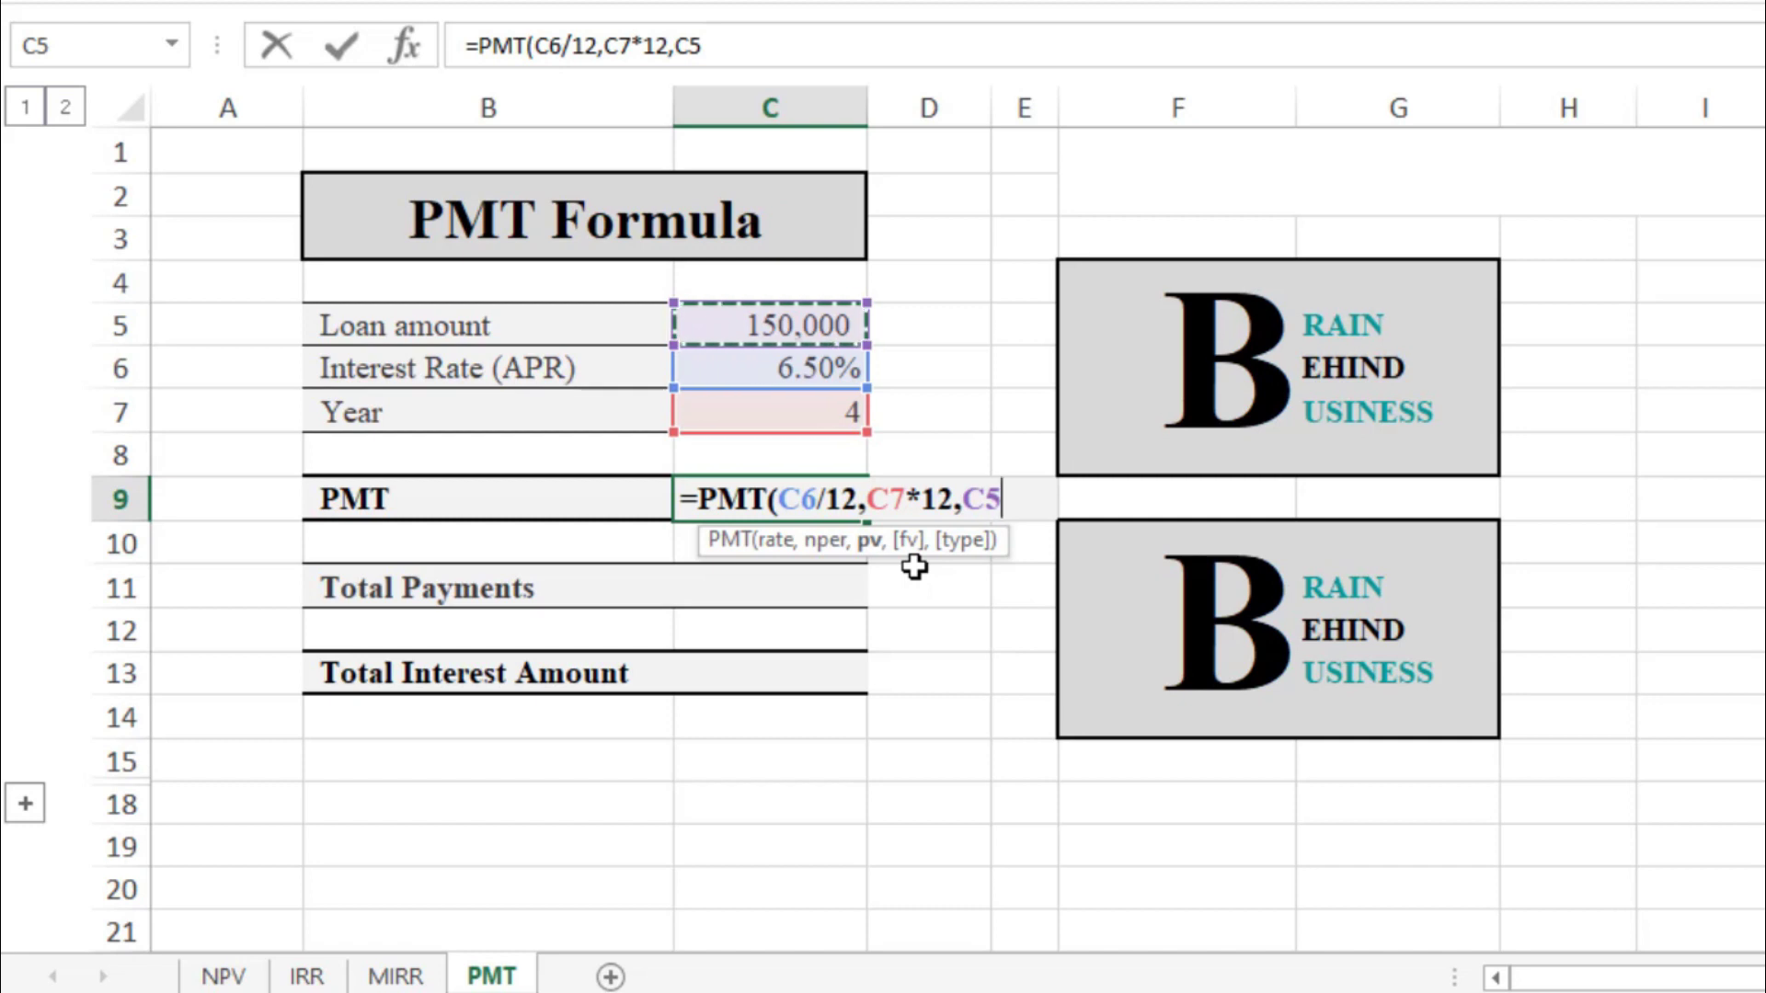
pyautogui.press('Return')
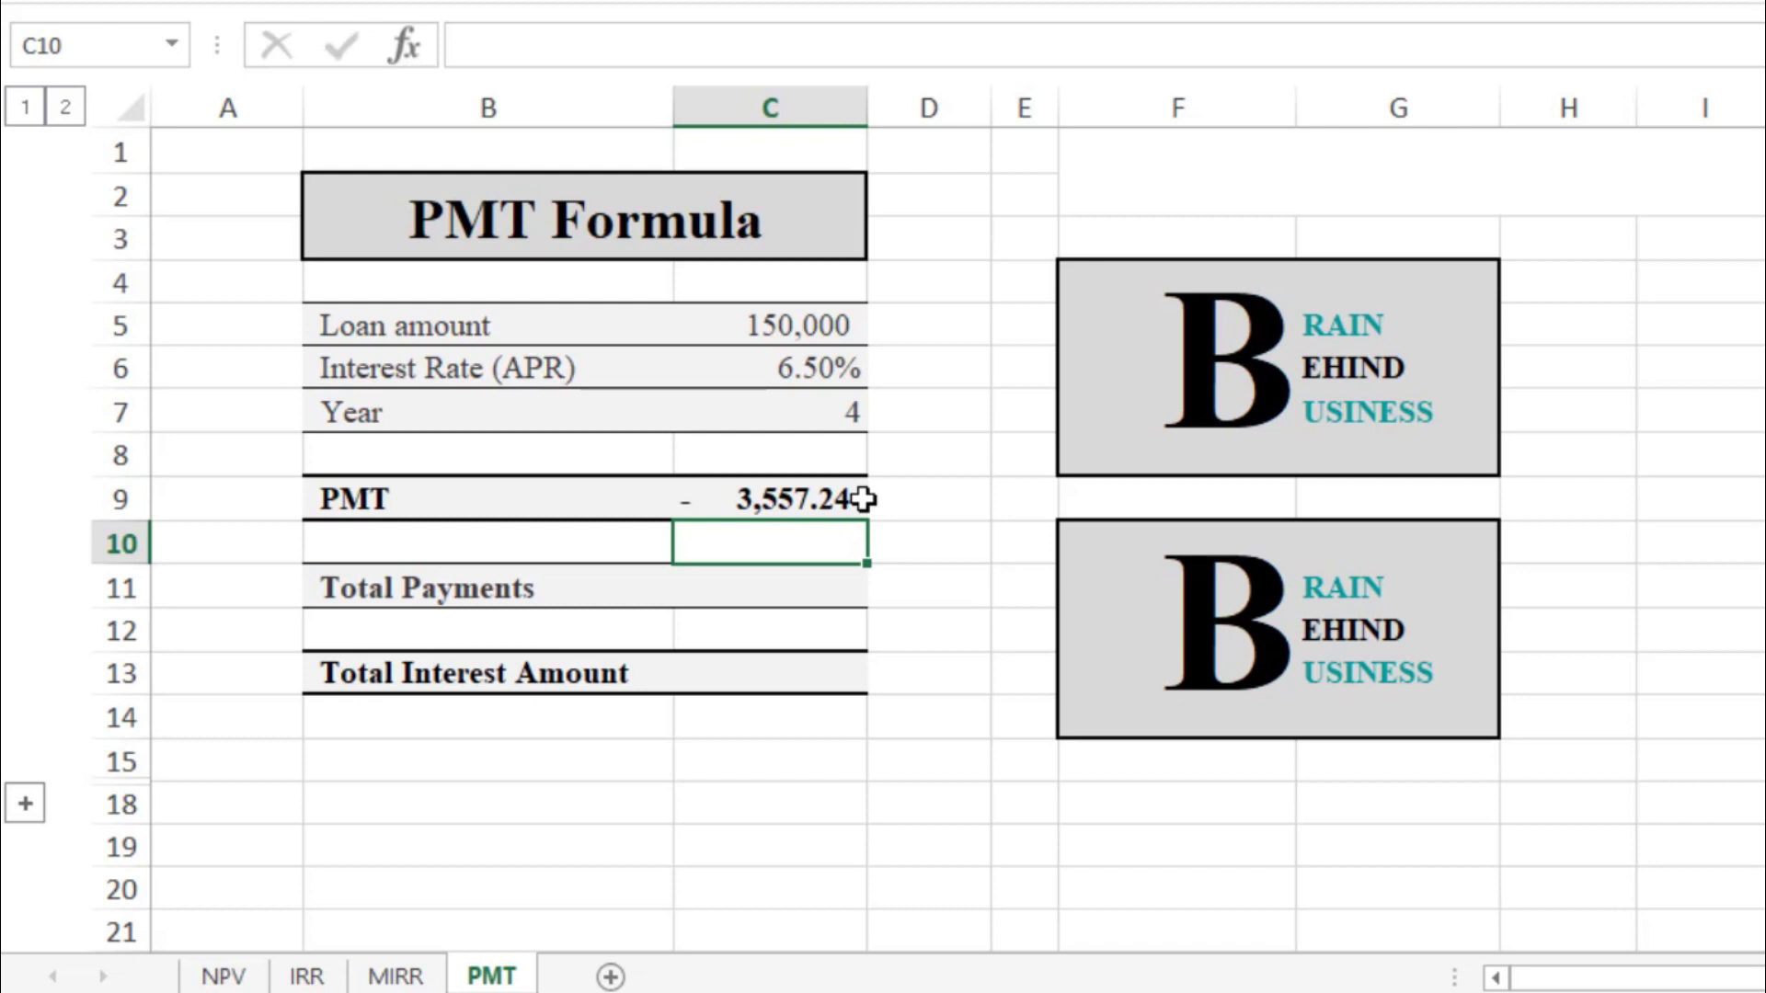
# Step: Enter =C9*C7*12 in C11, giving Total Payments of (170,747.66)
pyautogui.click(787, 588)
pyautogui.write('=')
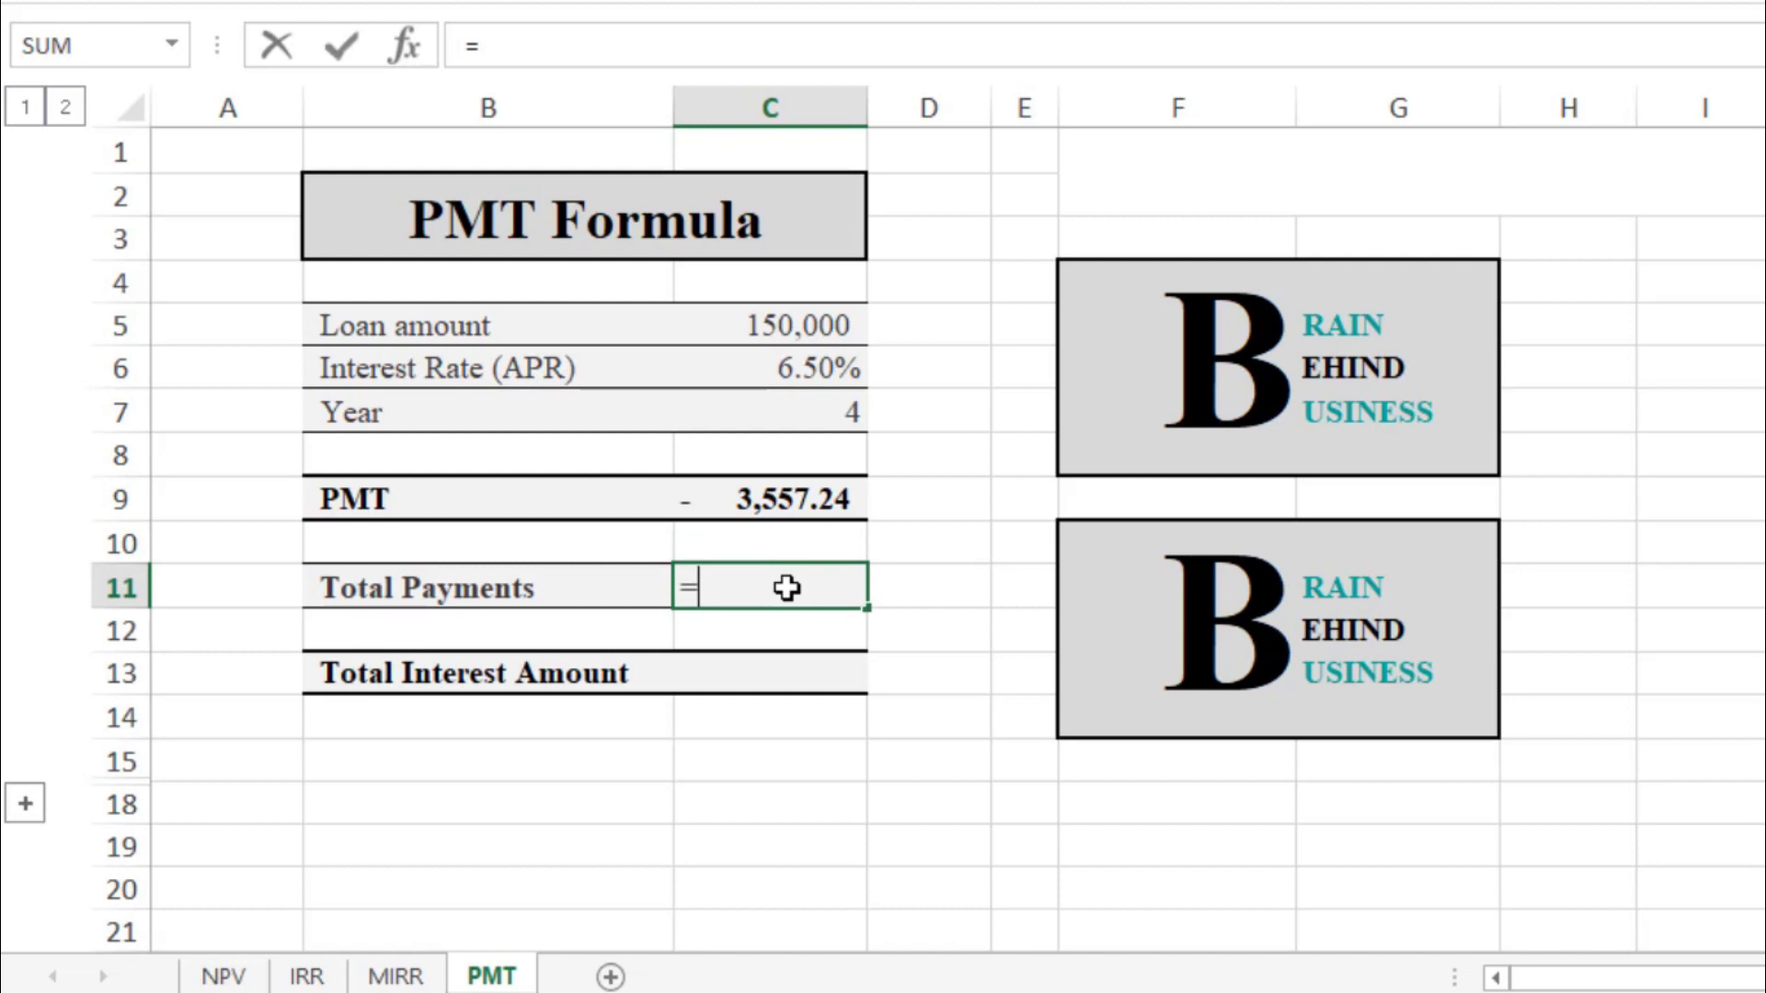
pyautogui.press('Up')
pyautogui.press('Up')
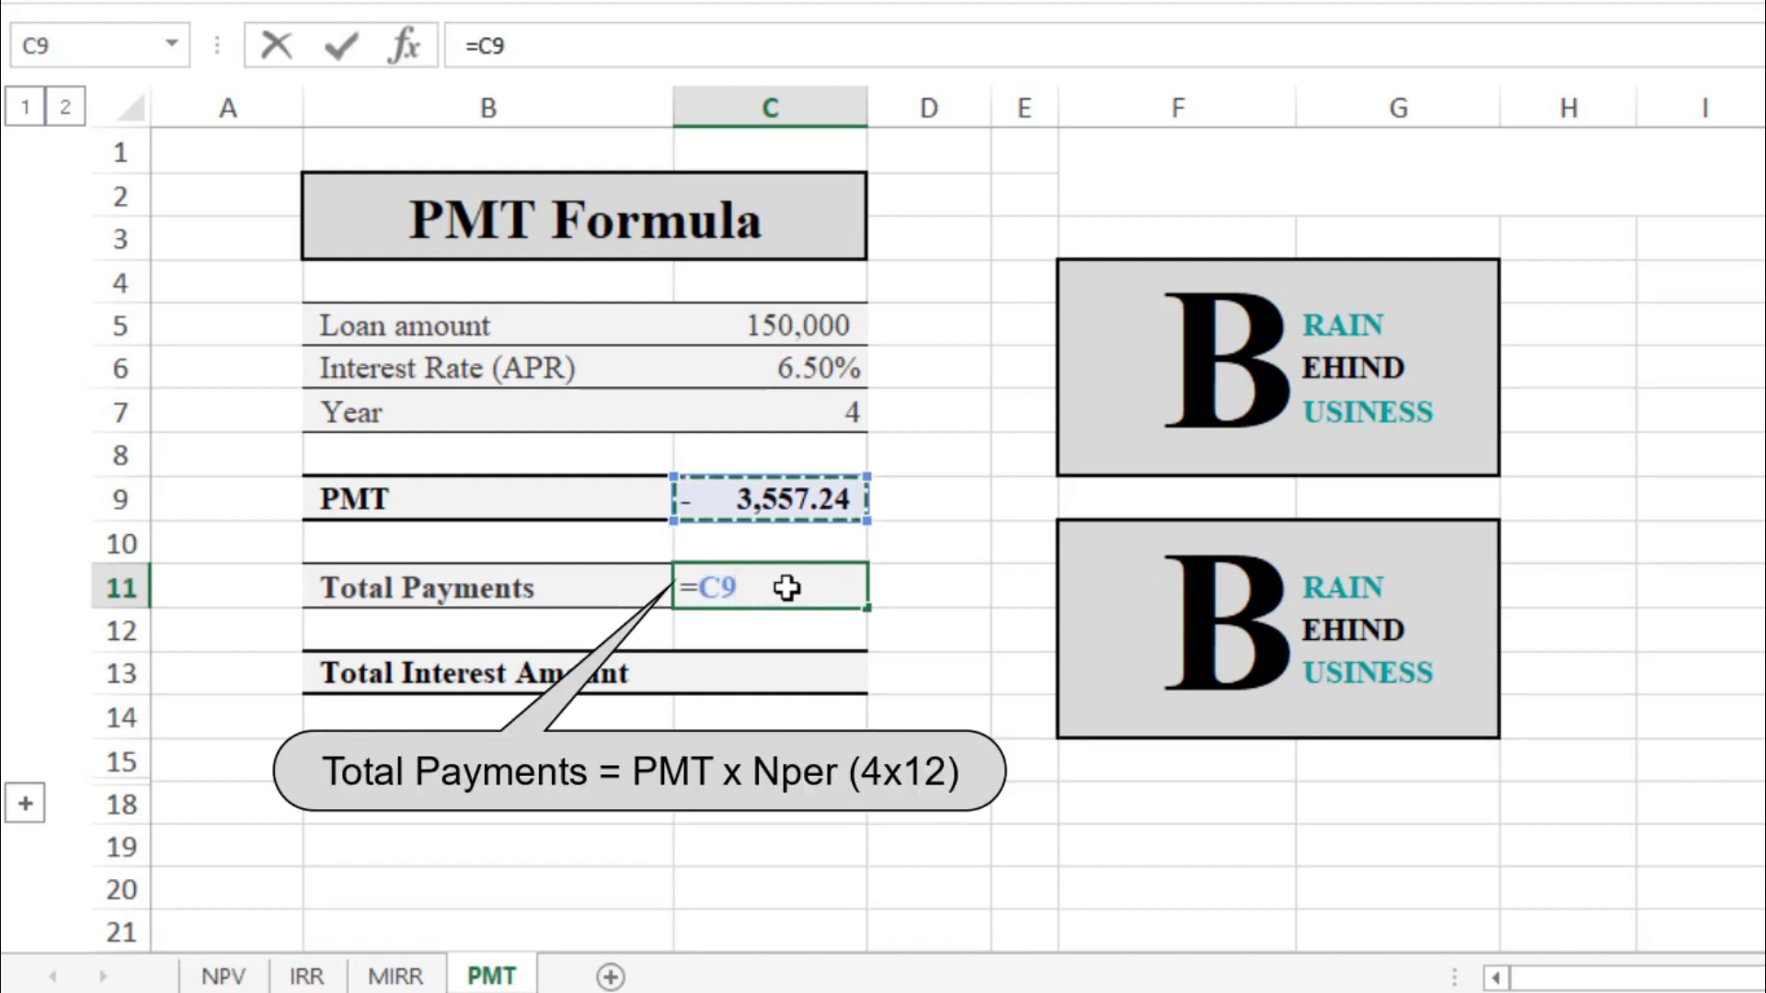
pyautogui.write('*')
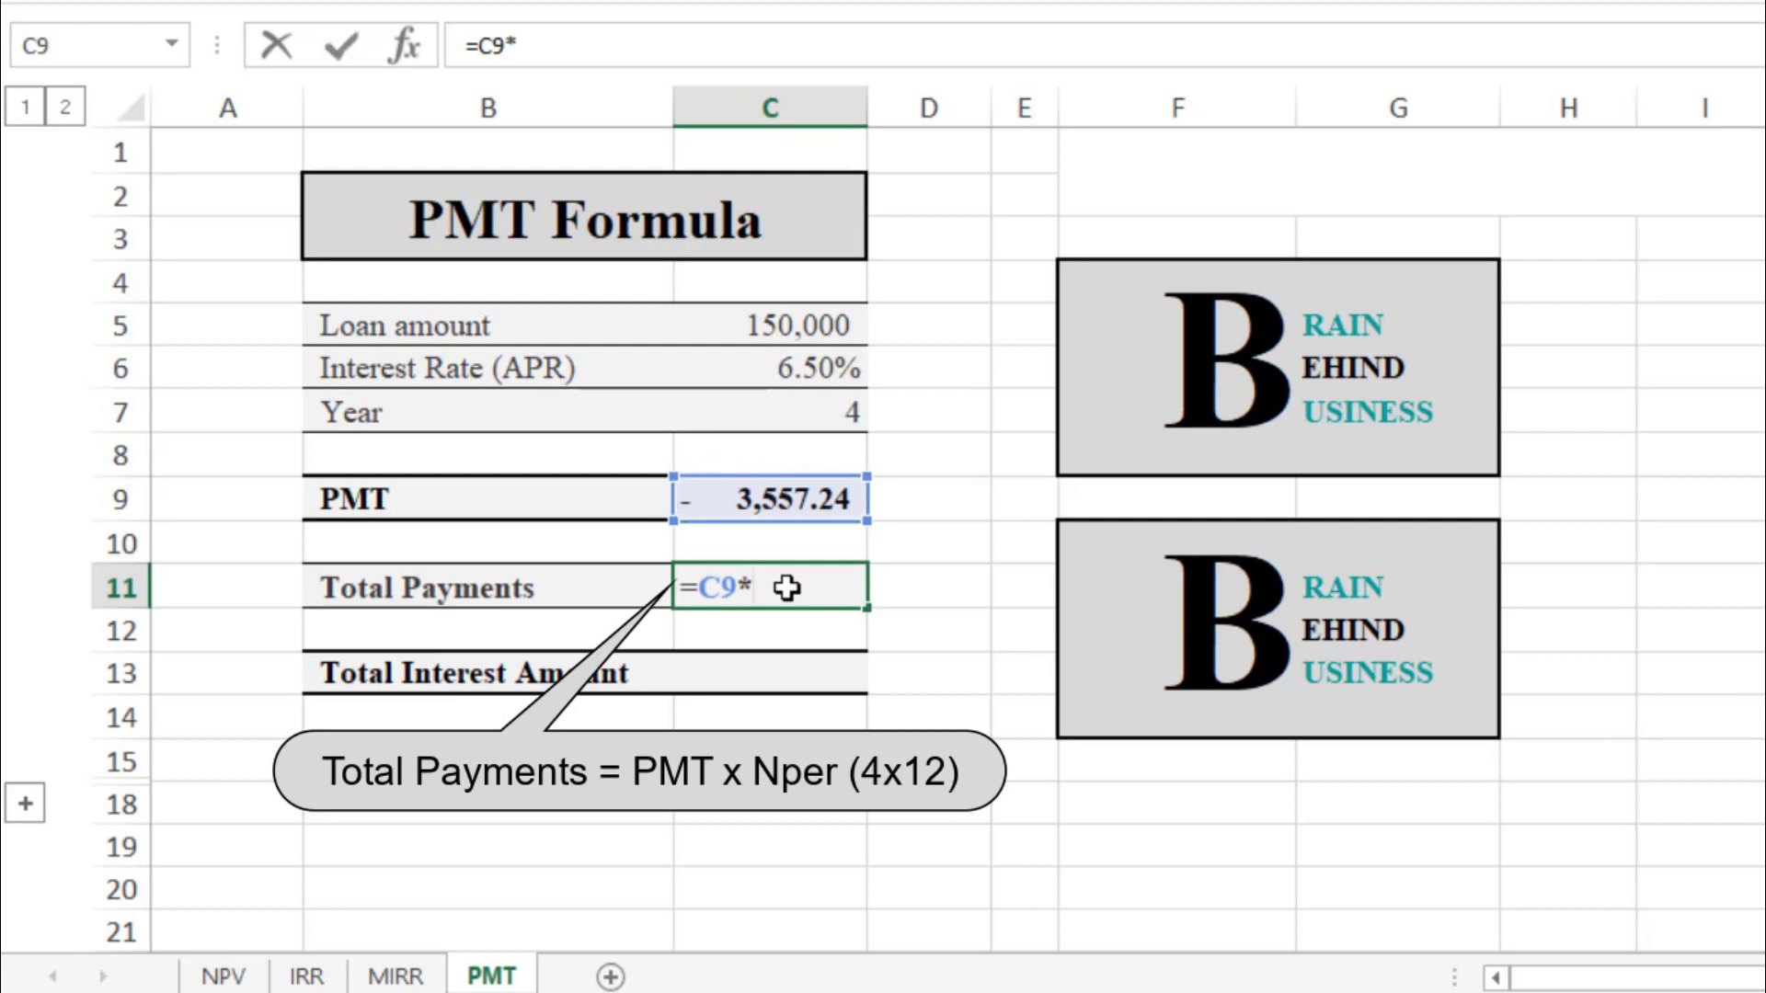
pyautogui.click(836, 419)
pyautogui.write('*')
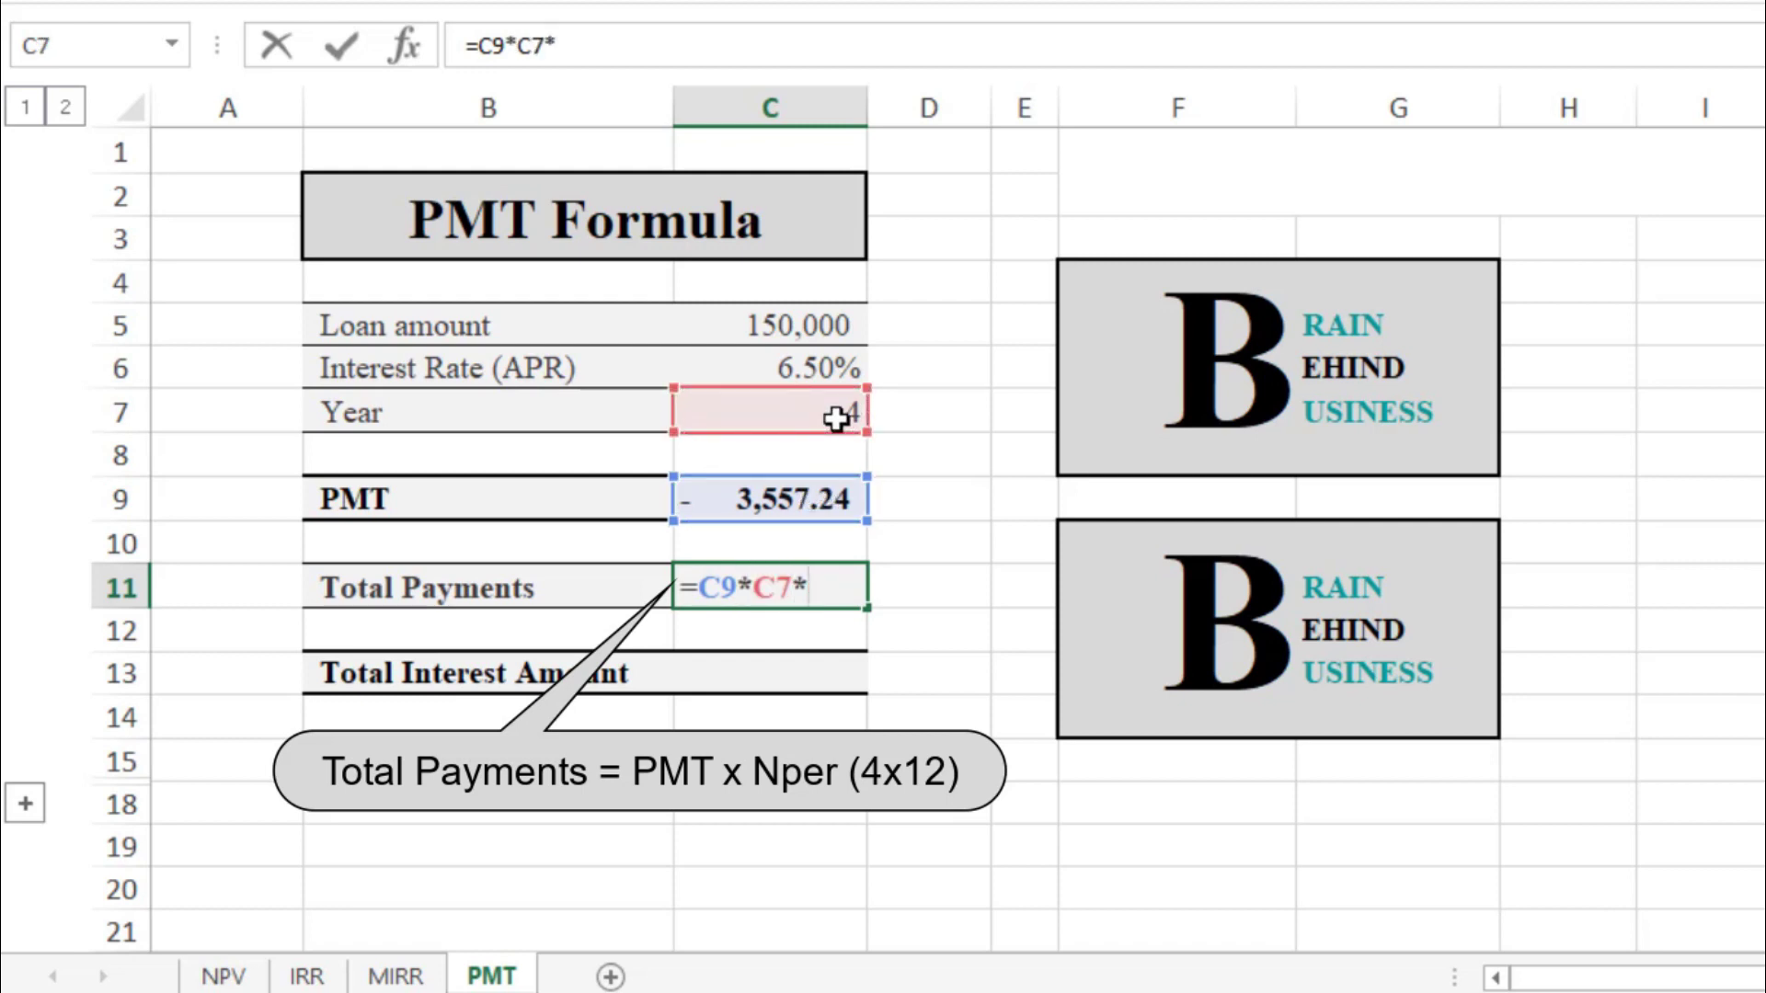
pyautogui.write('12')
pyautogui.press('Return')
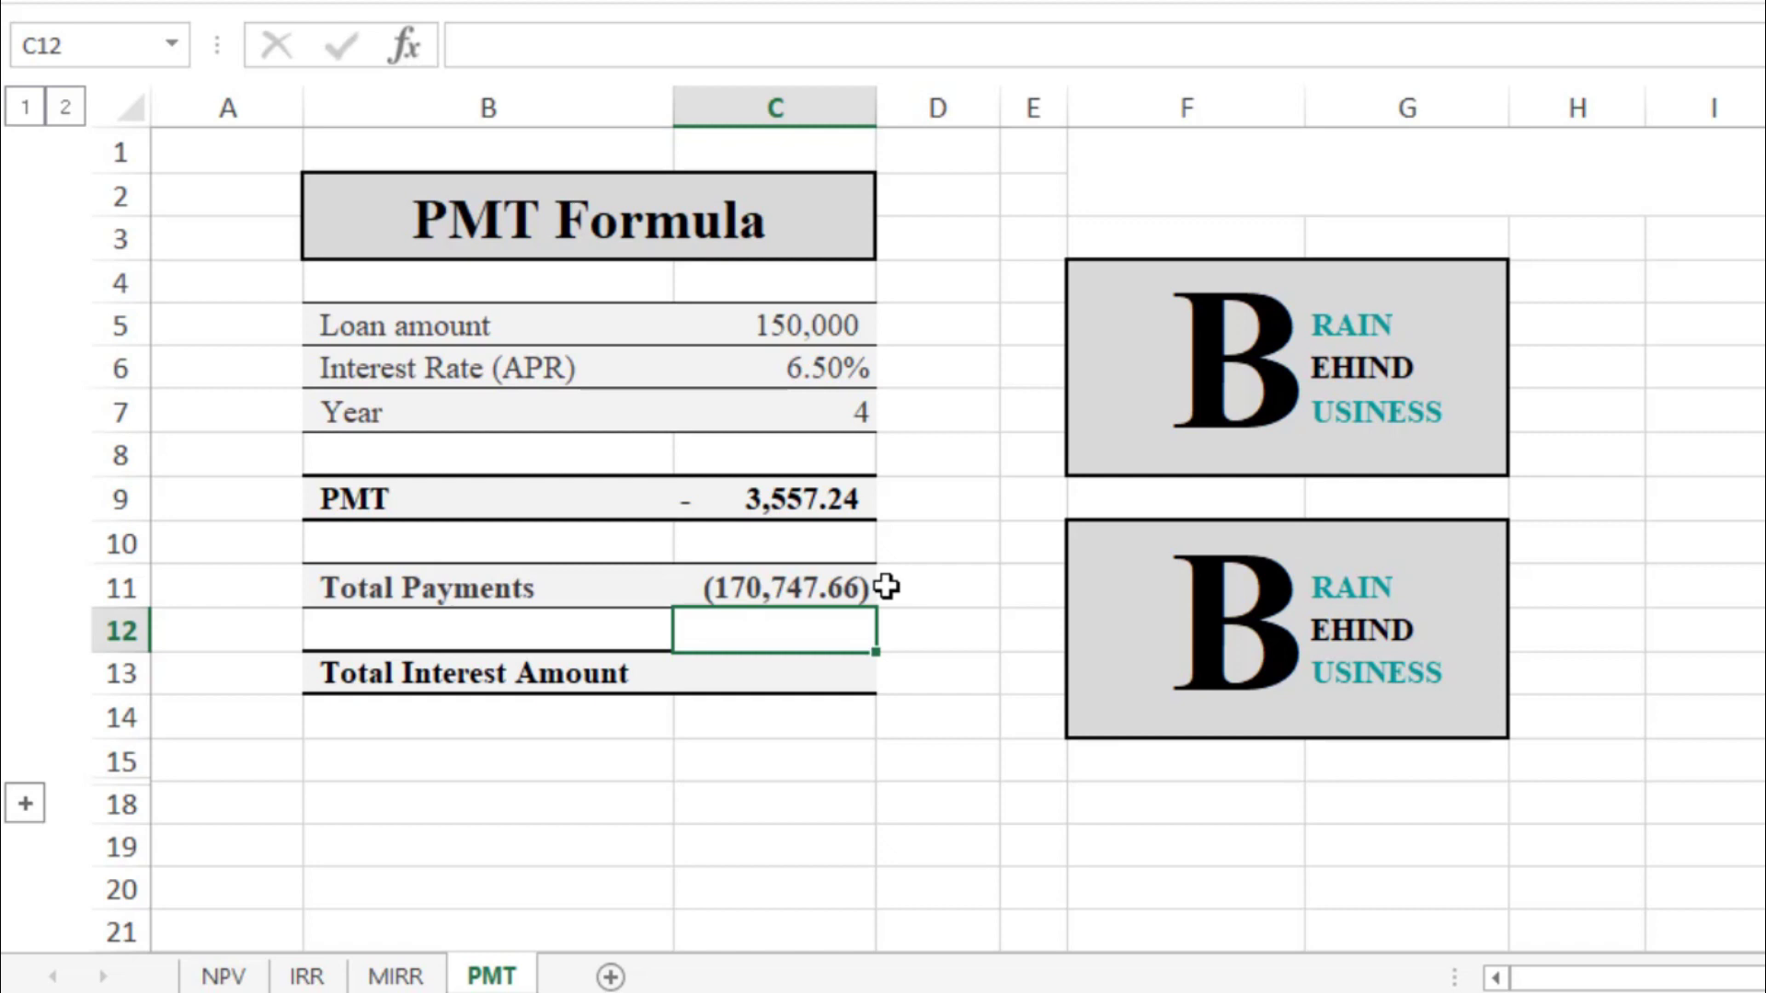
# Step: Review the C9 and C11 formulas, then begin an equals-sign formula in C13
pyautogui.click(858, 497)
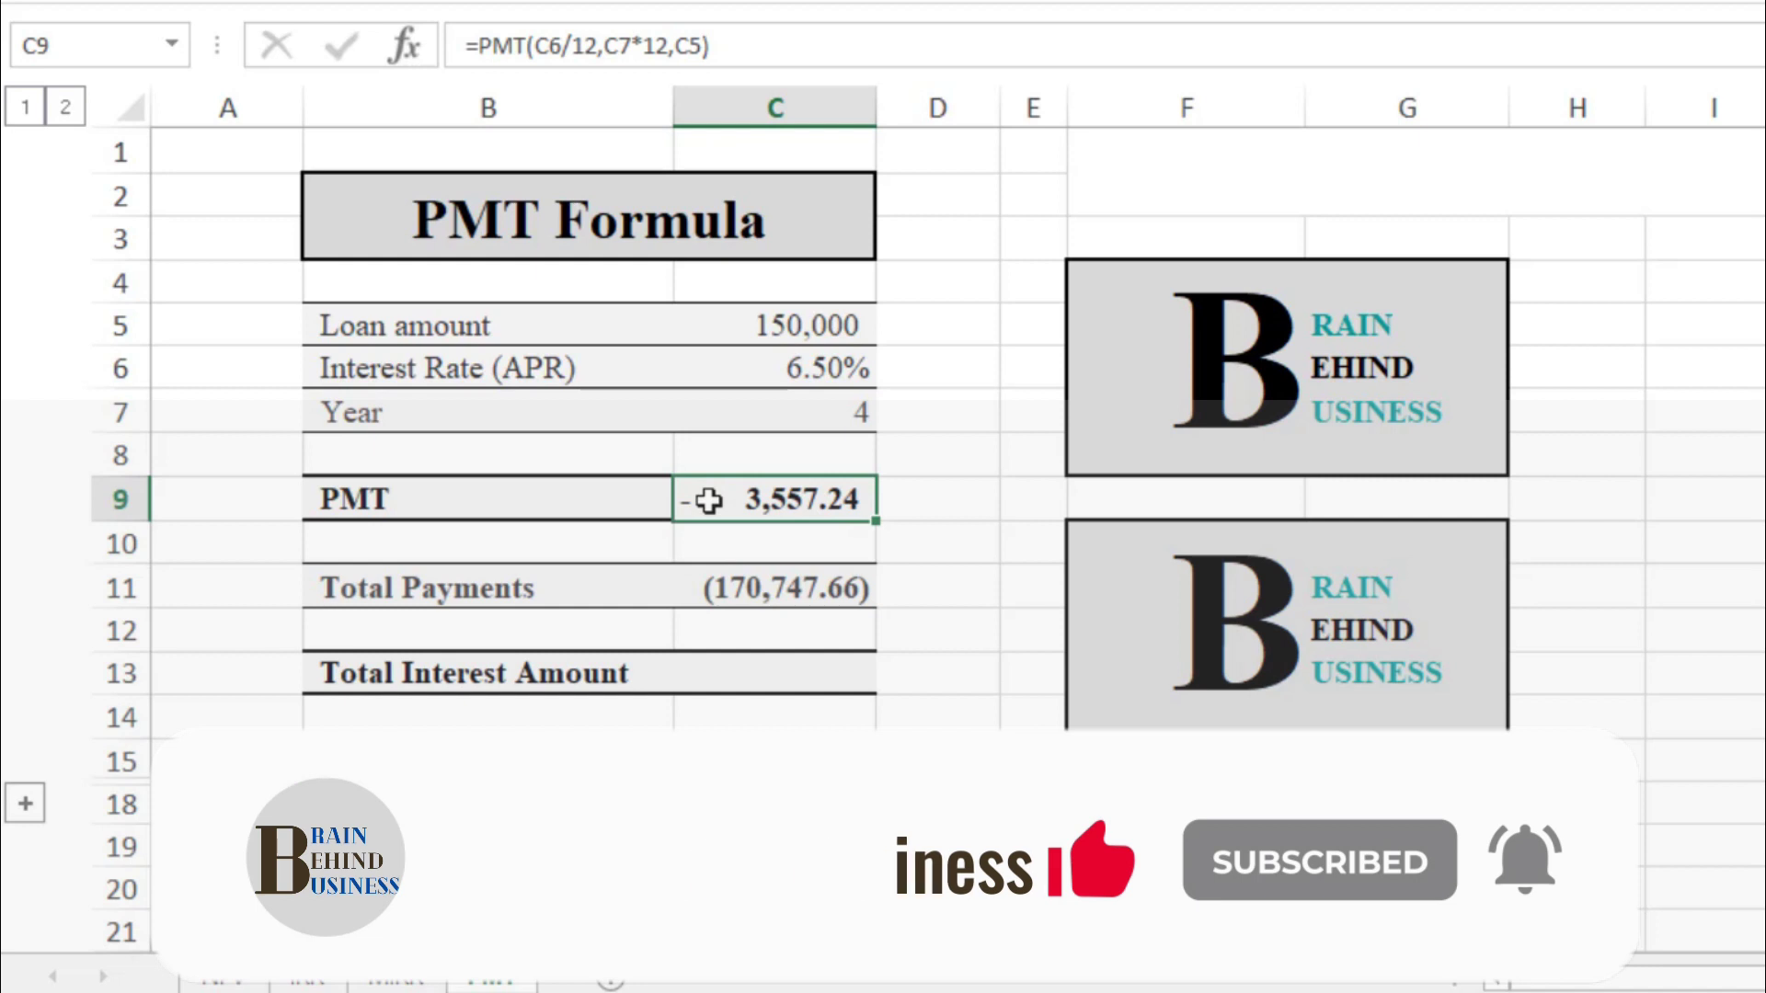
pyautogui.click(690, 588)
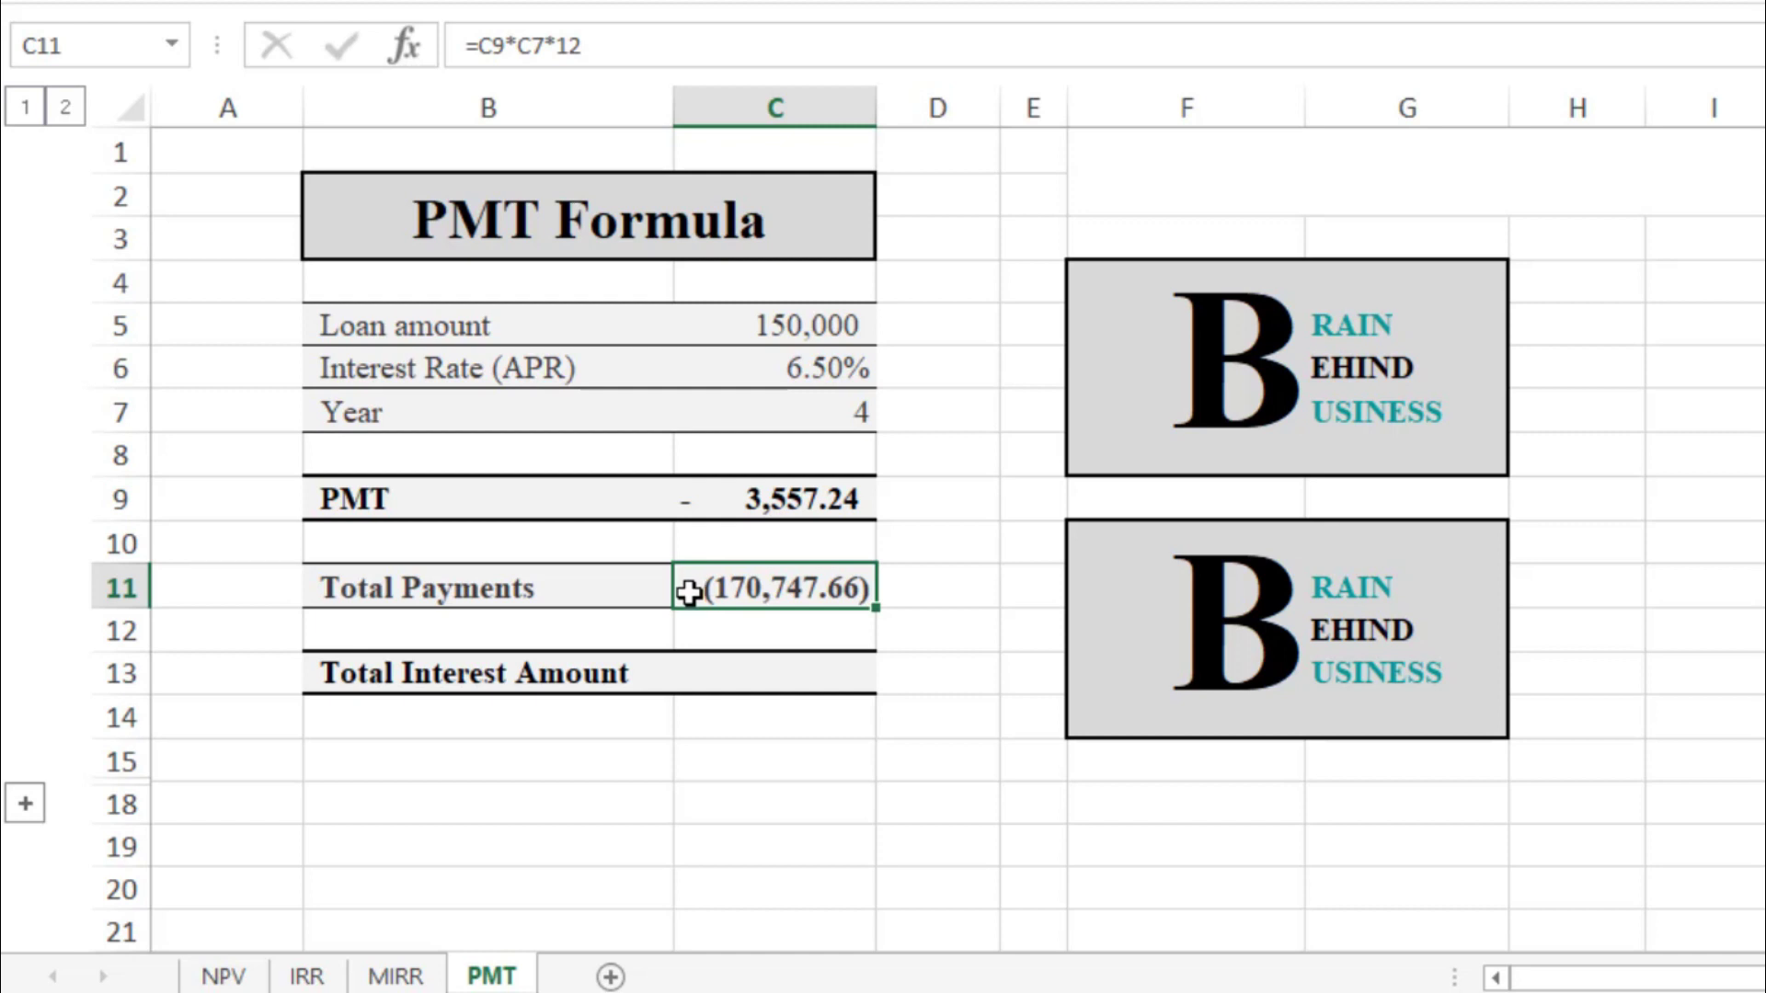
pyautogui.click(697, 671)
pyautogui.write('=')
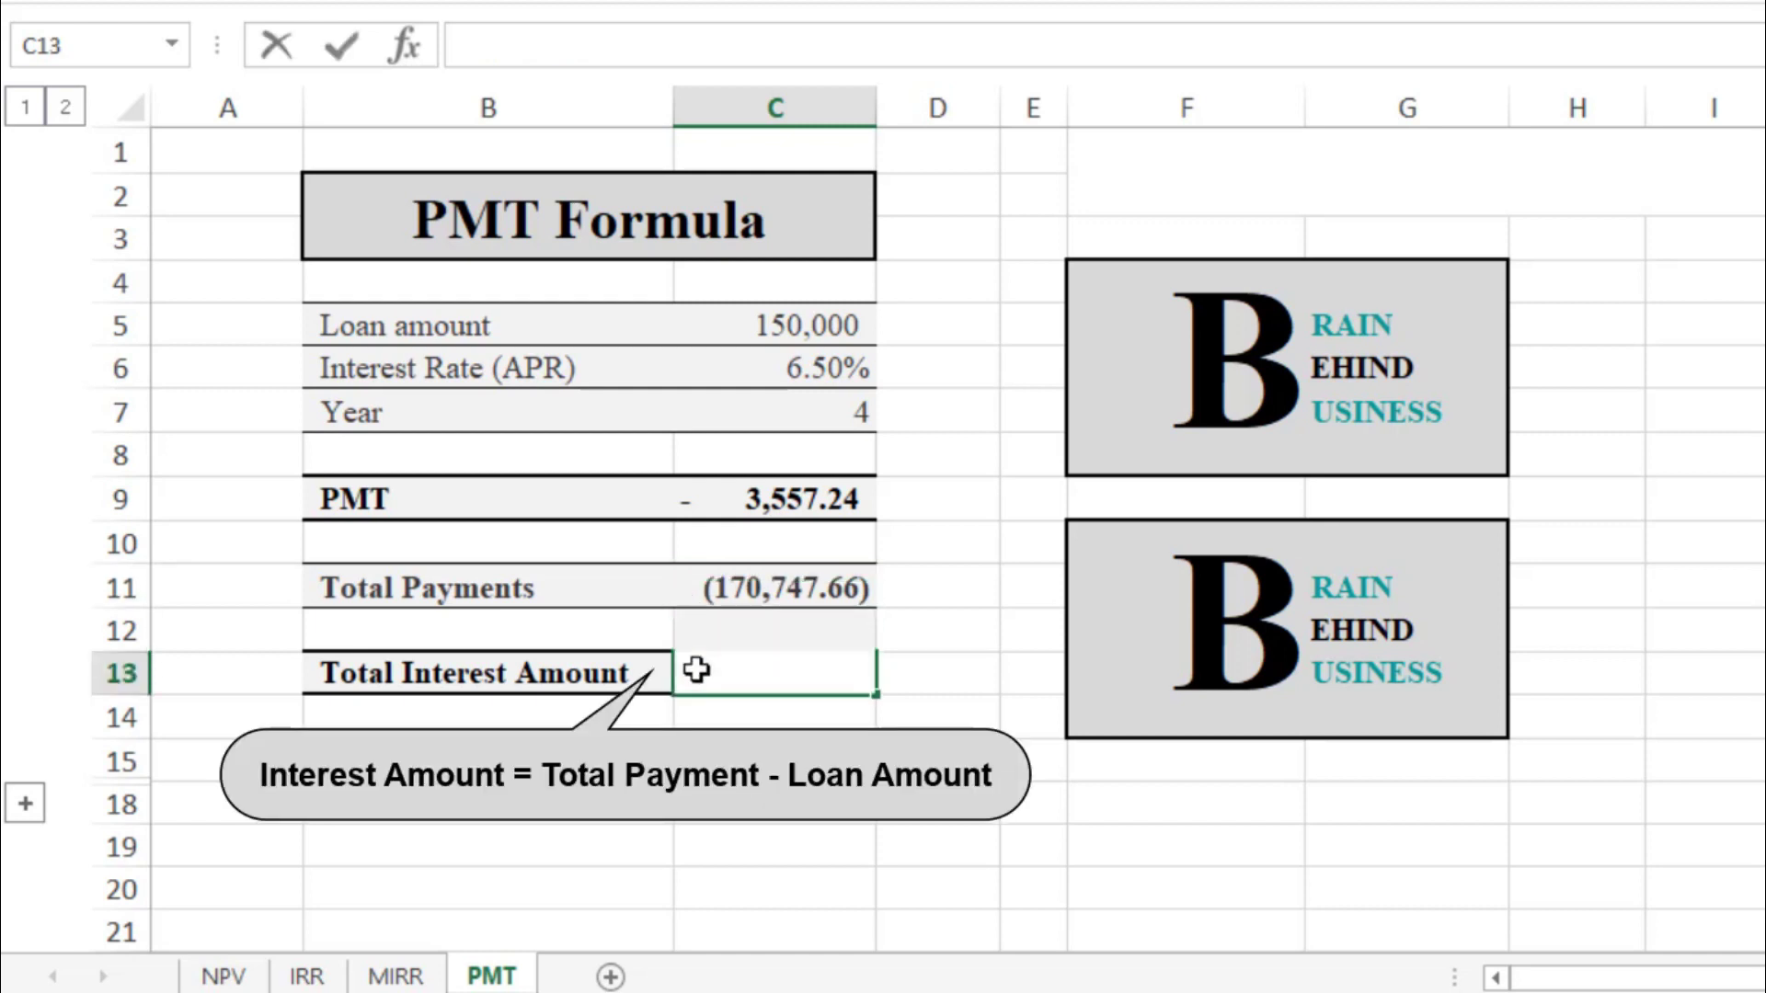
# Step: Complete =C11+C5 in C13, showing -20,747.66 of total interest
pyautogui.click(740, 581)
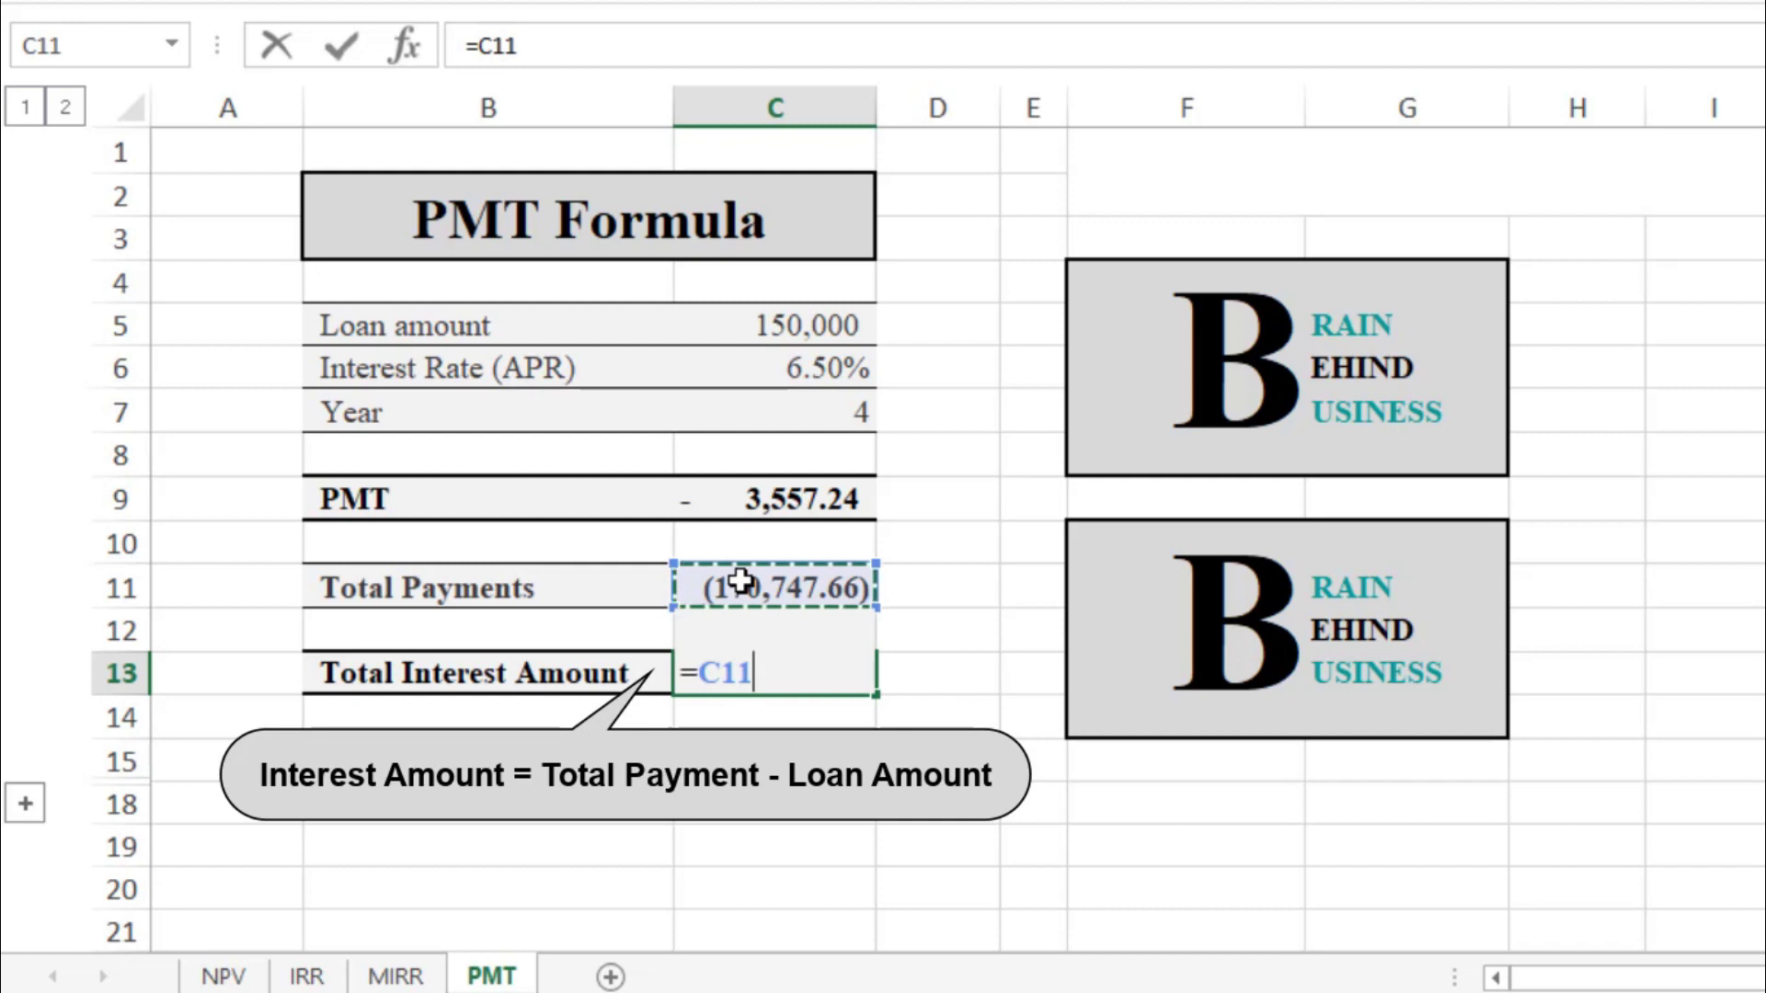
pyautogui.write('+')
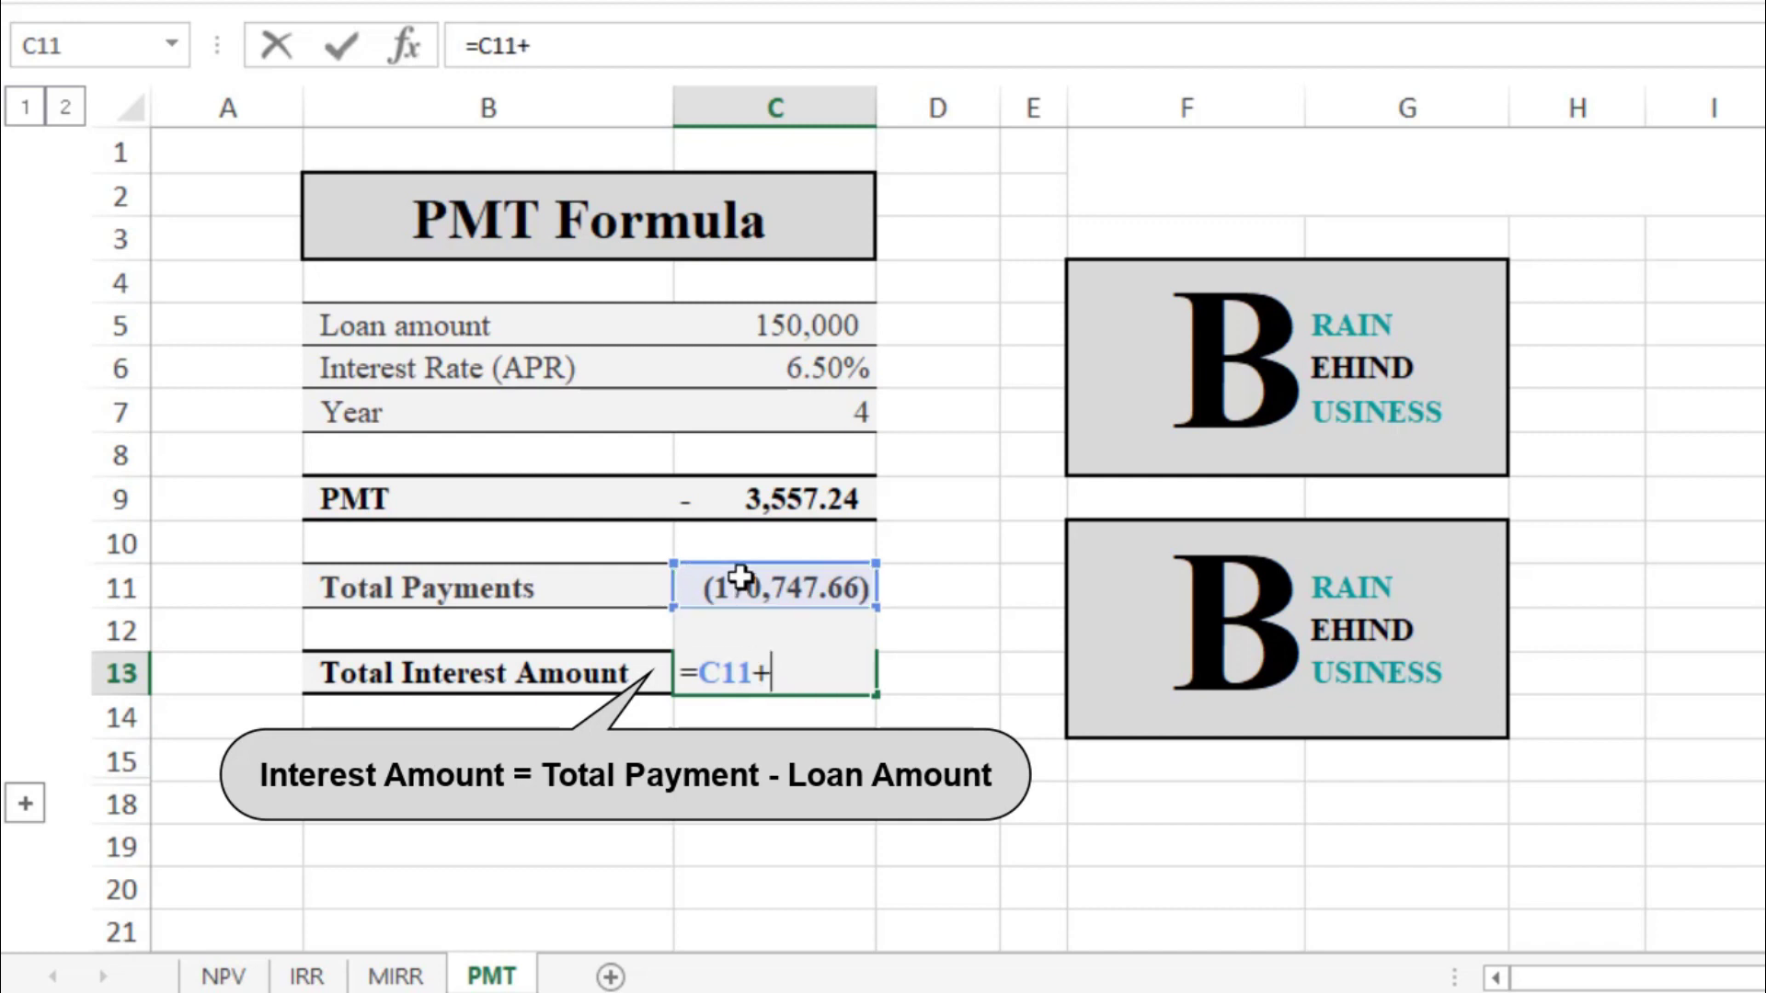
pyautogui.click(834, 311)
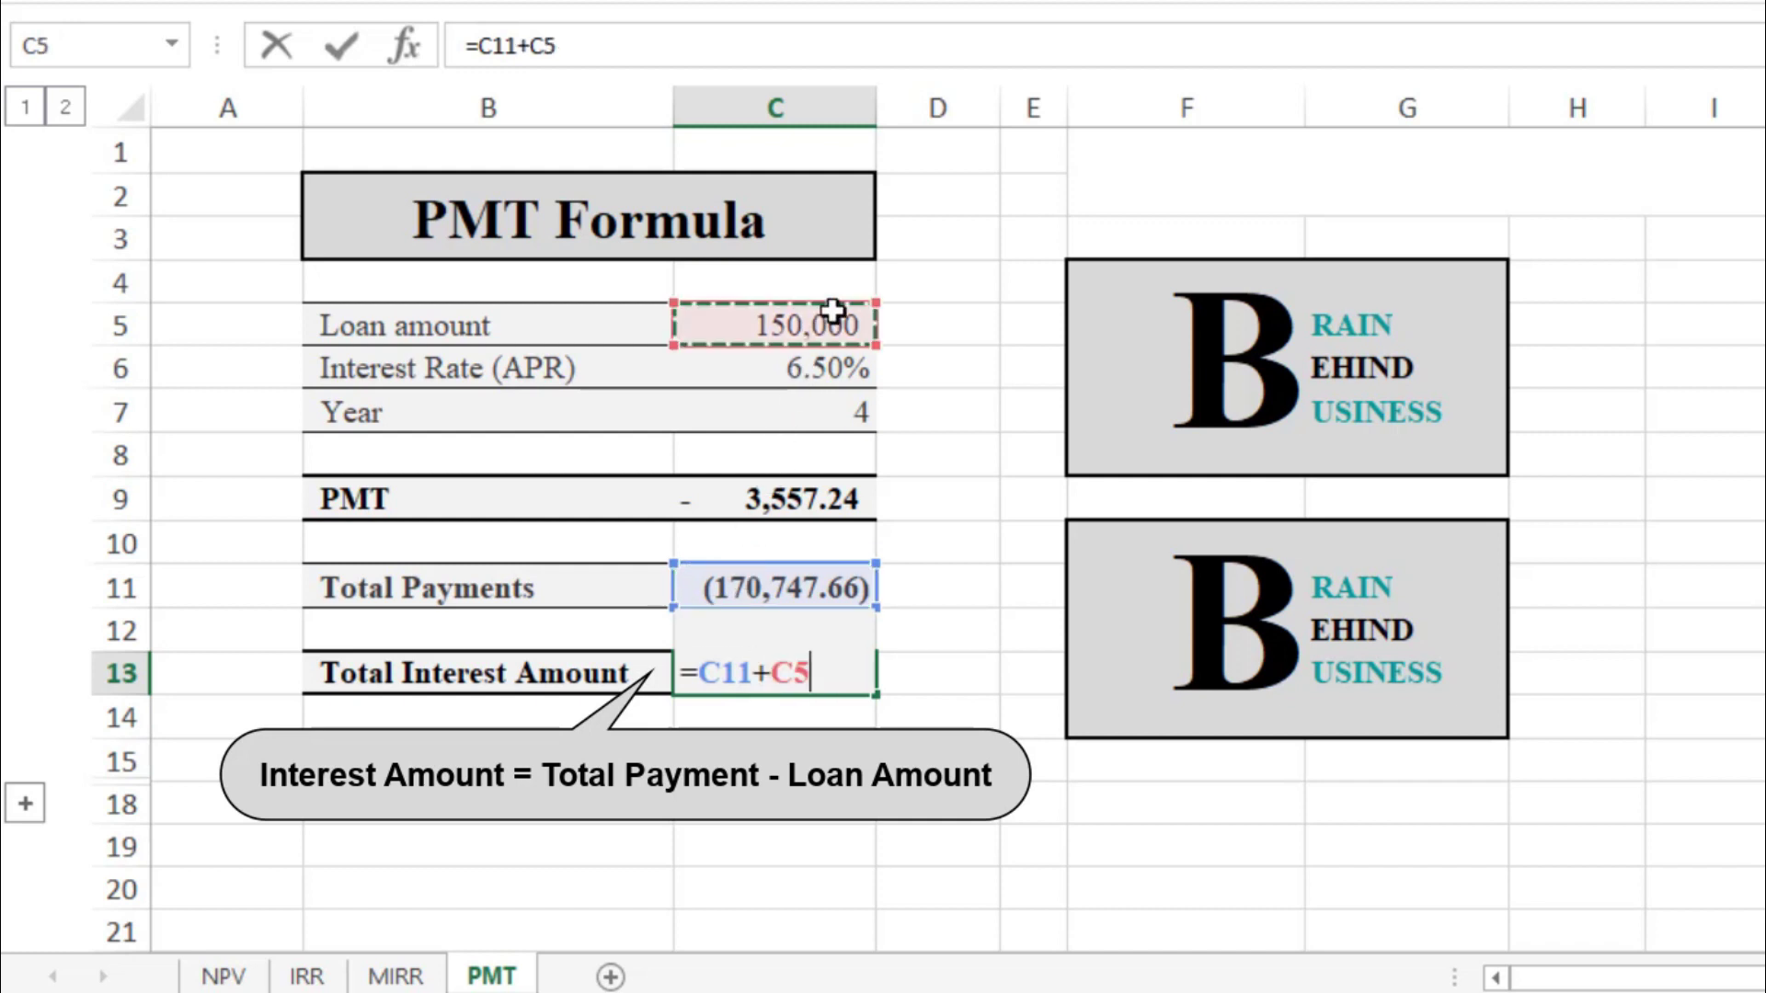
pyautogui.press('Return')
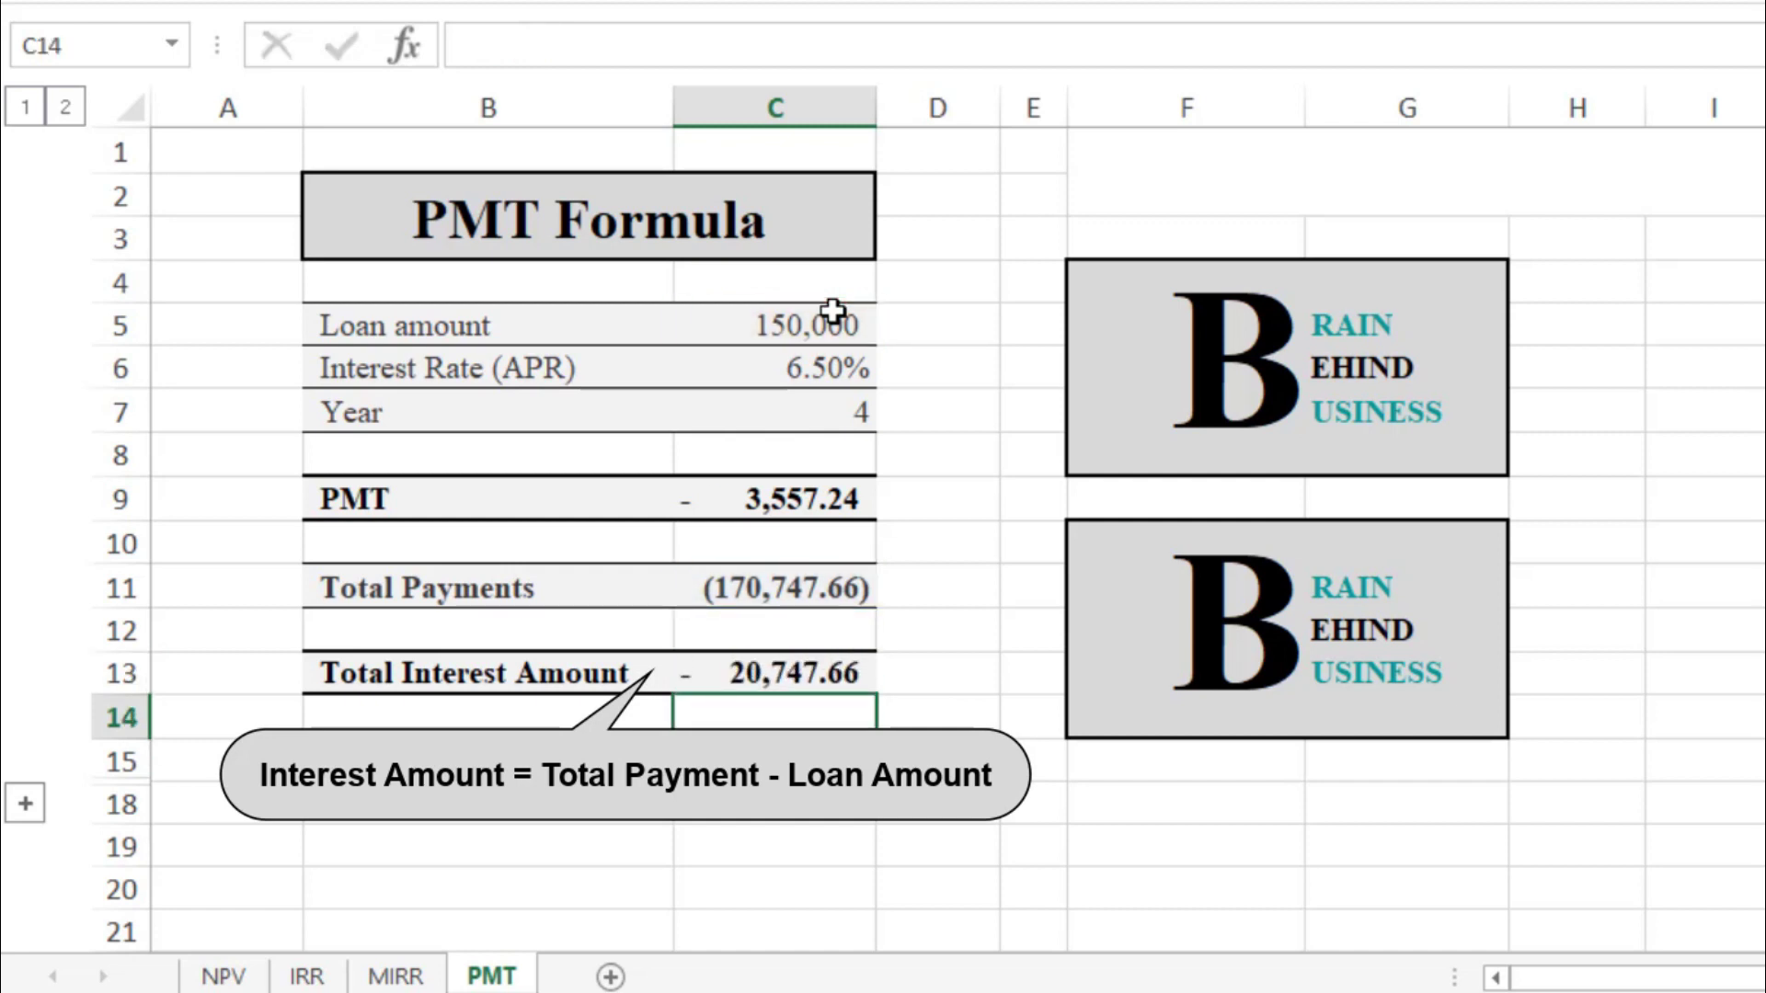